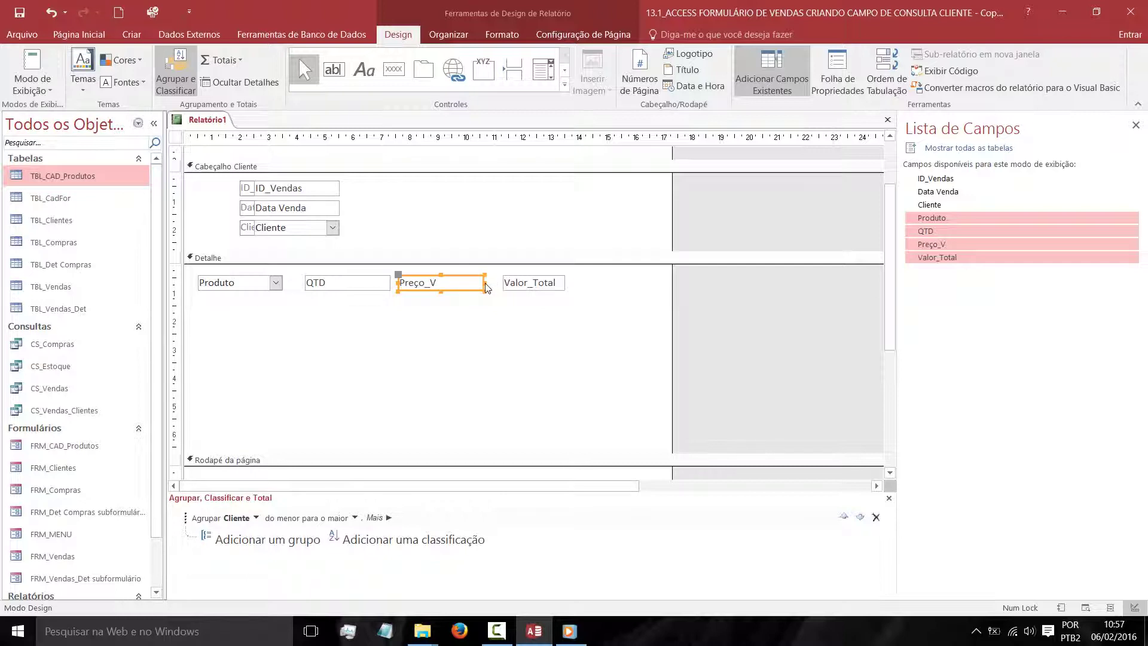
Narrow the QTD and Preço_V boxes in the Detalhe section and move Preço_V close beside QTD
drag(484, 282, 341, 283)
click(334, 291)
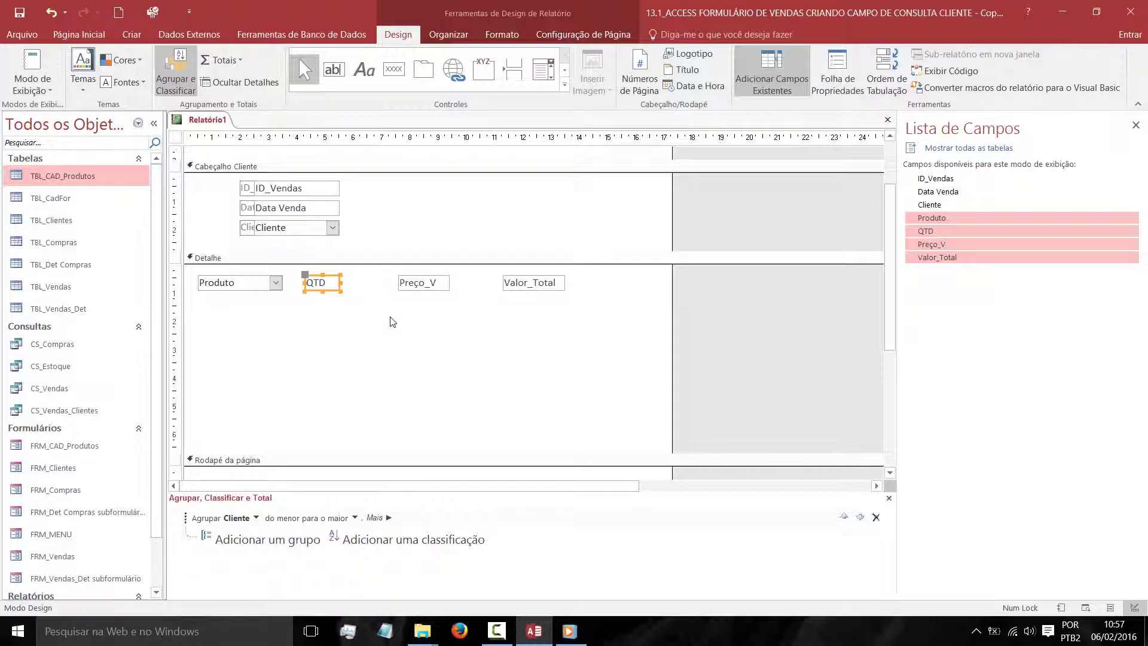
click(392, 322)
click(413, 279)
drag(411, 277, 367, 276)
click(490, 293)
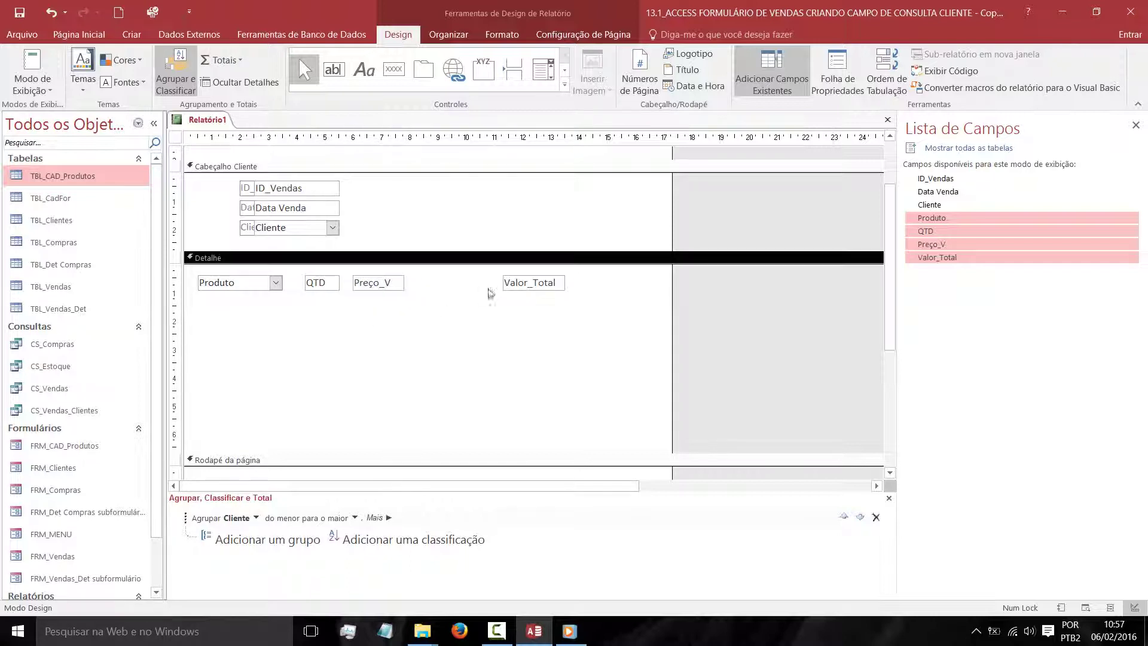
Move the Valor_Total box in the Detalhe section close beside Preço_V
click(520, 280)
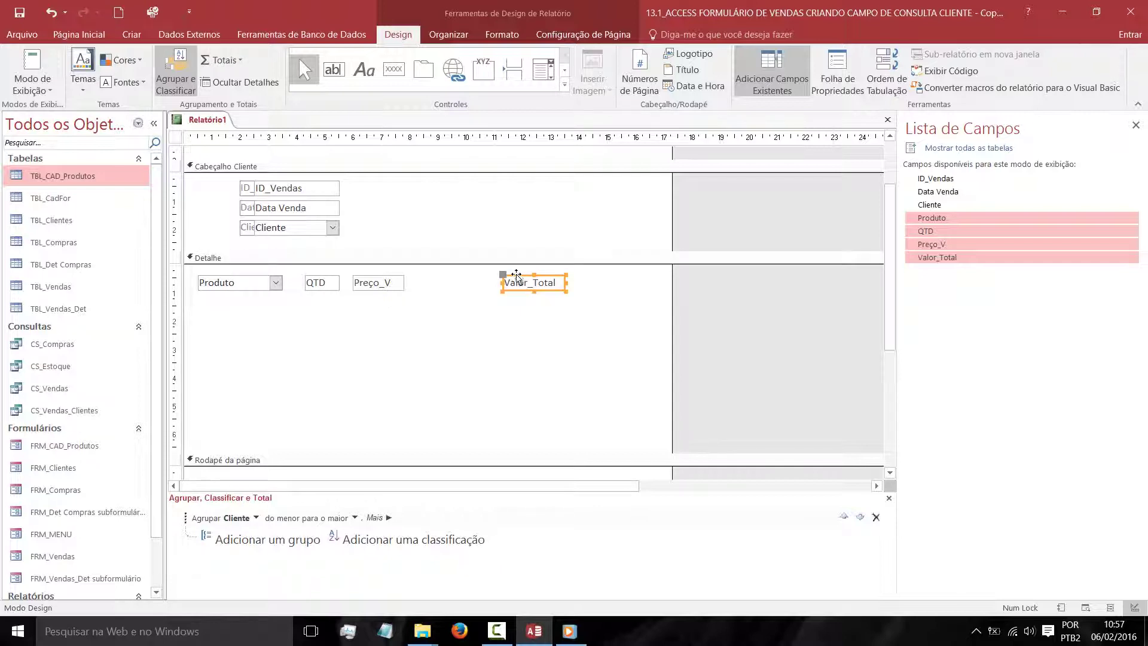
drag(517, 277, 431, 279)
click(420, 332)
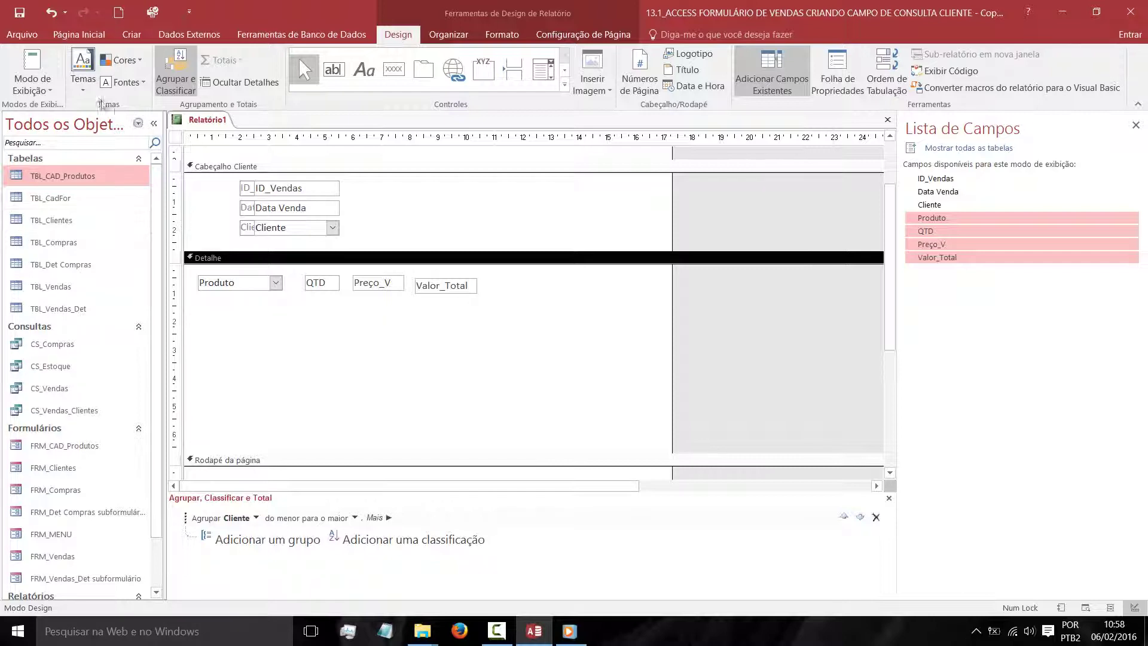
Preview the report, return to design view and align Valor_Total on the same line as the other Detalhe boxes
click(31, 66)
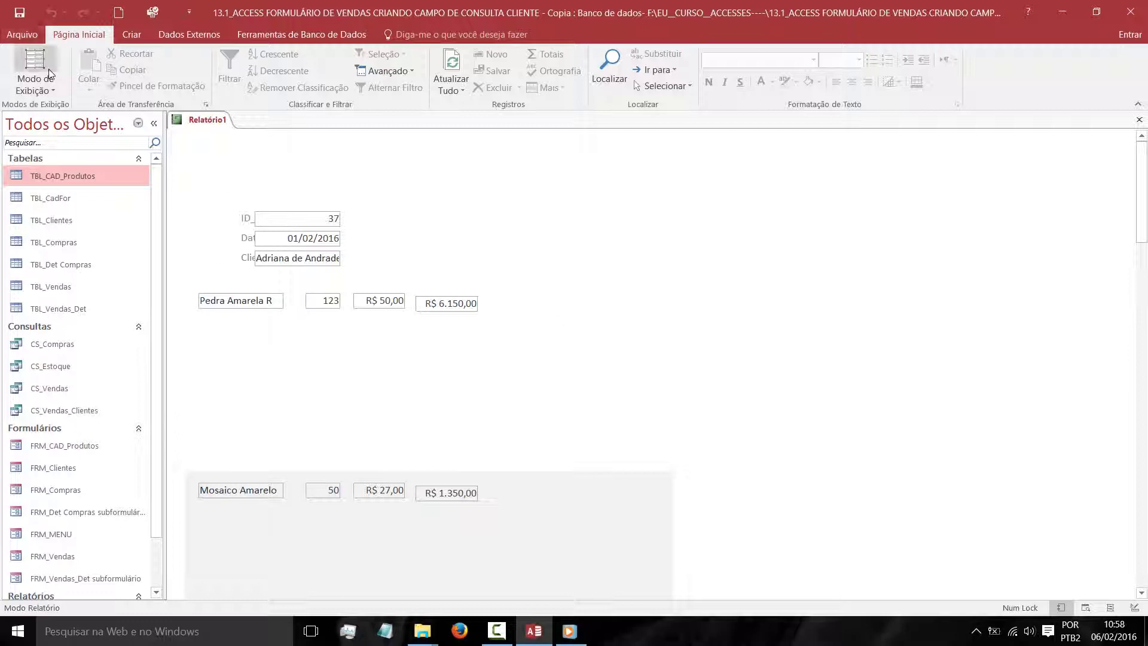
click(35, 91)
click(47, 203)
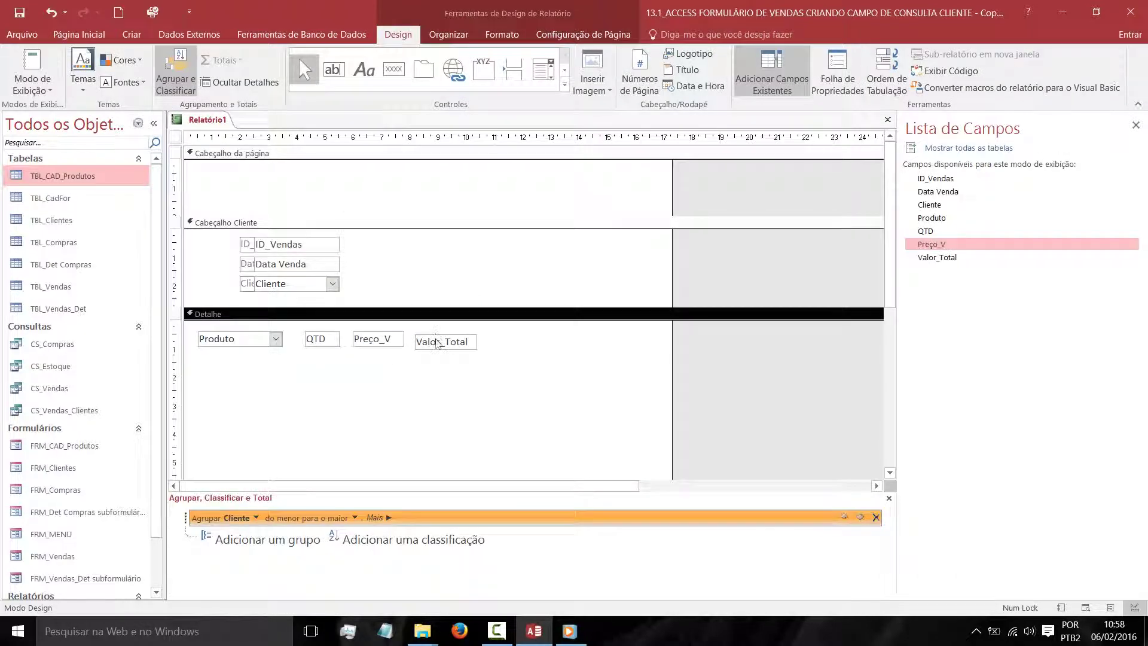
click(428, 336)
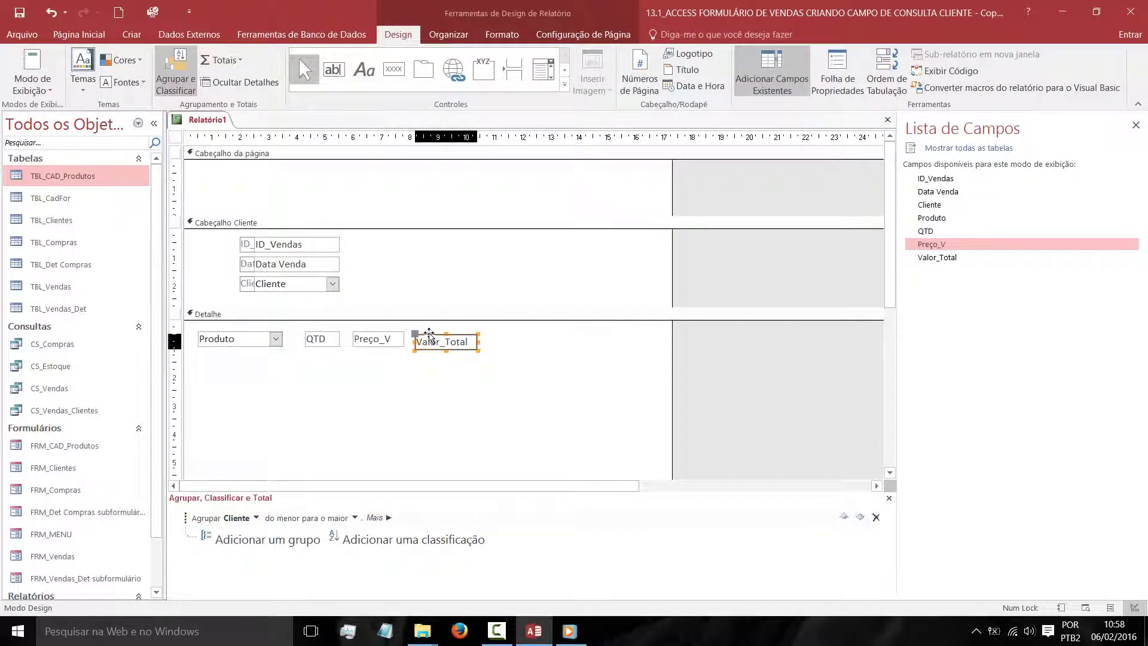
drag(429, 333, 426, 334)
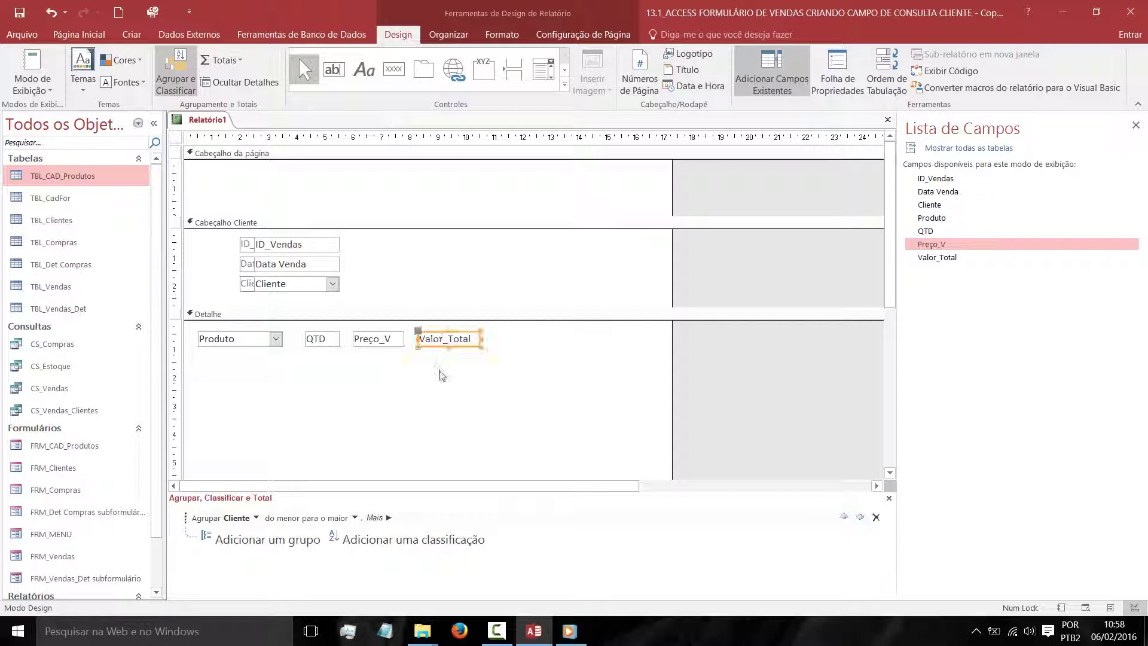
click(438, 376)
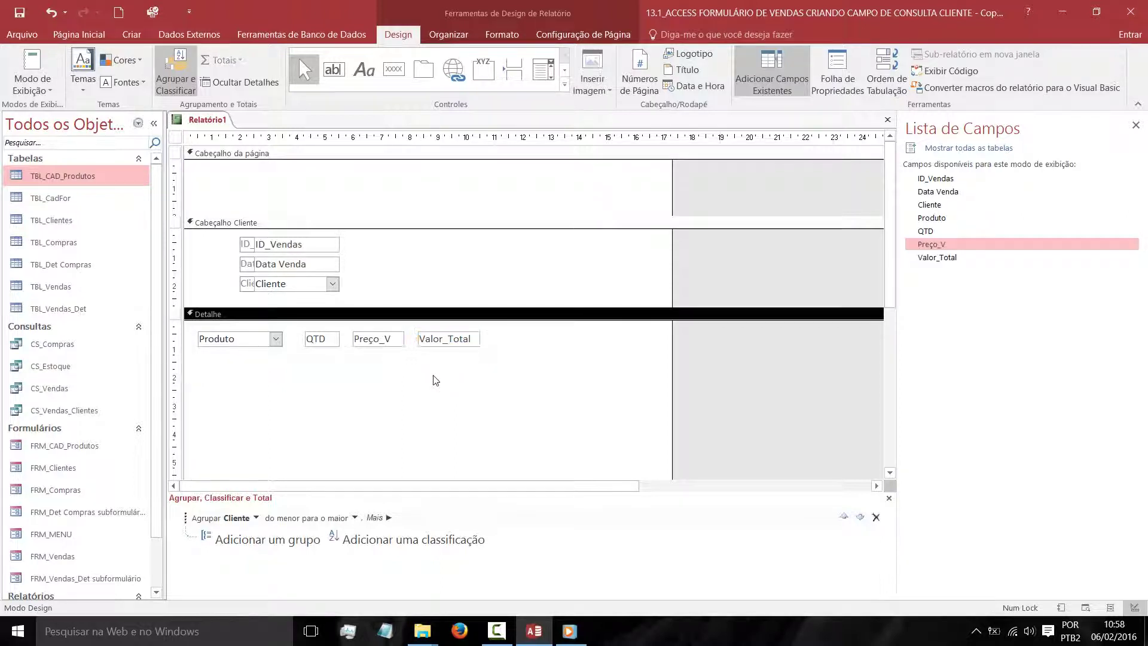
Uncover the ID_Vendas and Data Venda labels by starting their boxes at about 4 cm, and extend both boxes rightward
click(263, 245)
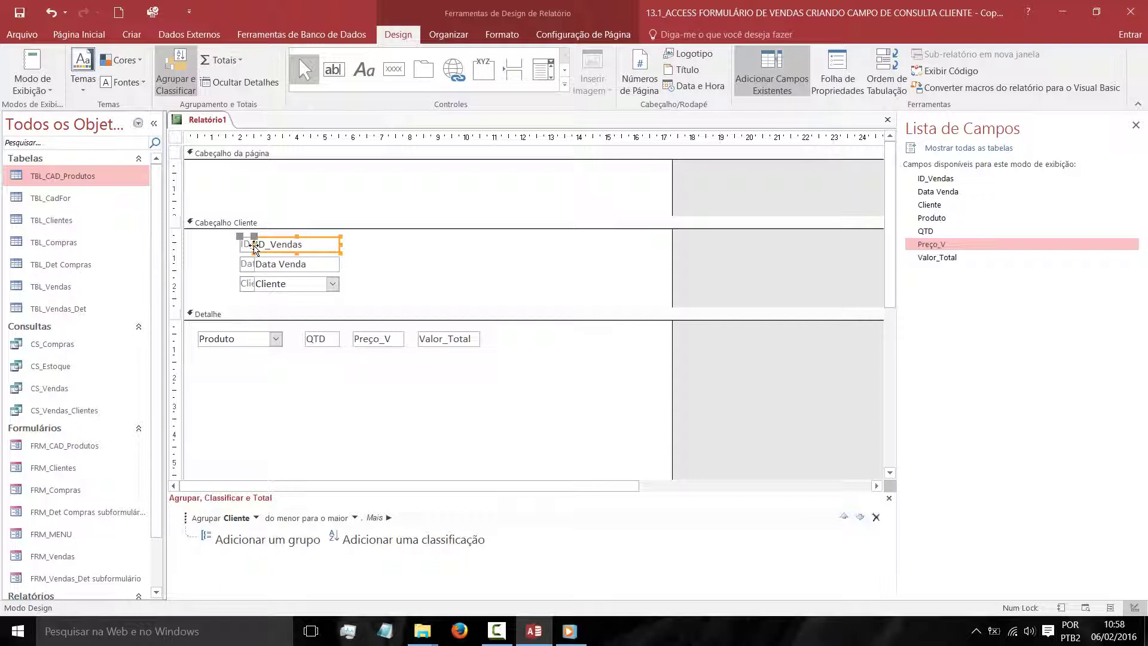
drag(259, 244, 354, 245)
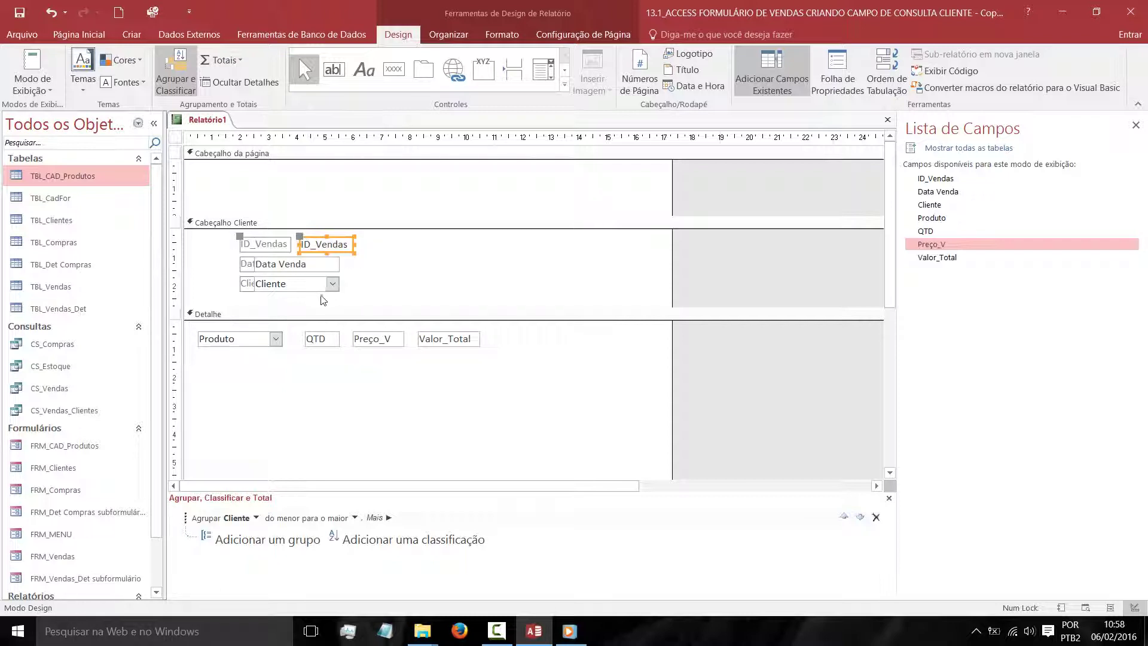
click(258, 264)
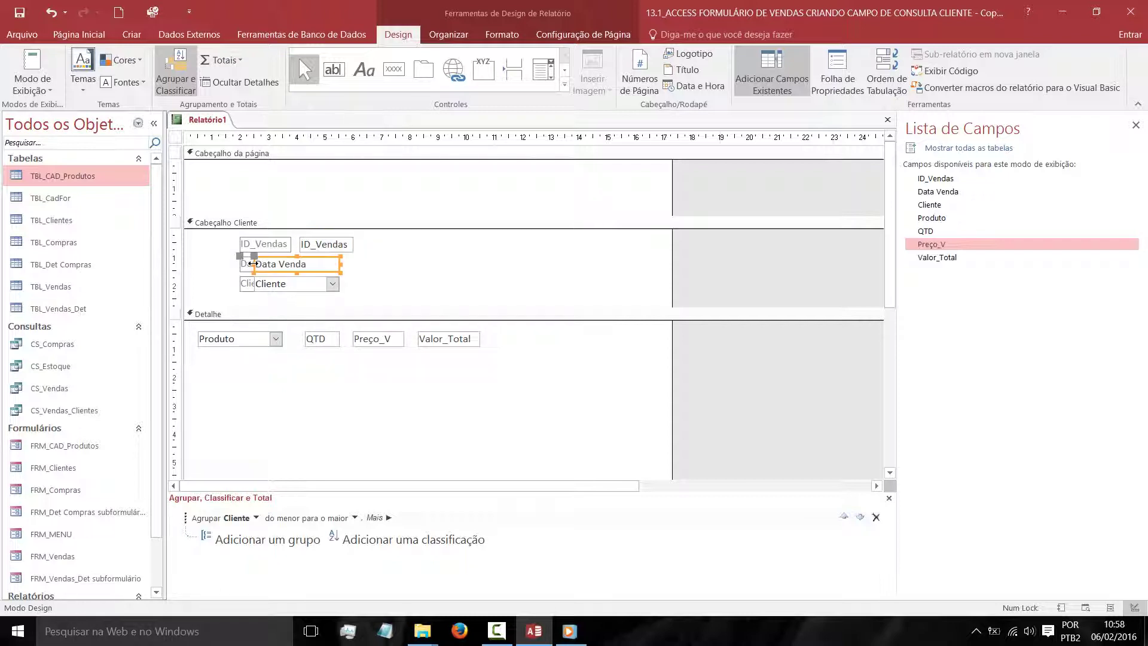
click(275, 264)
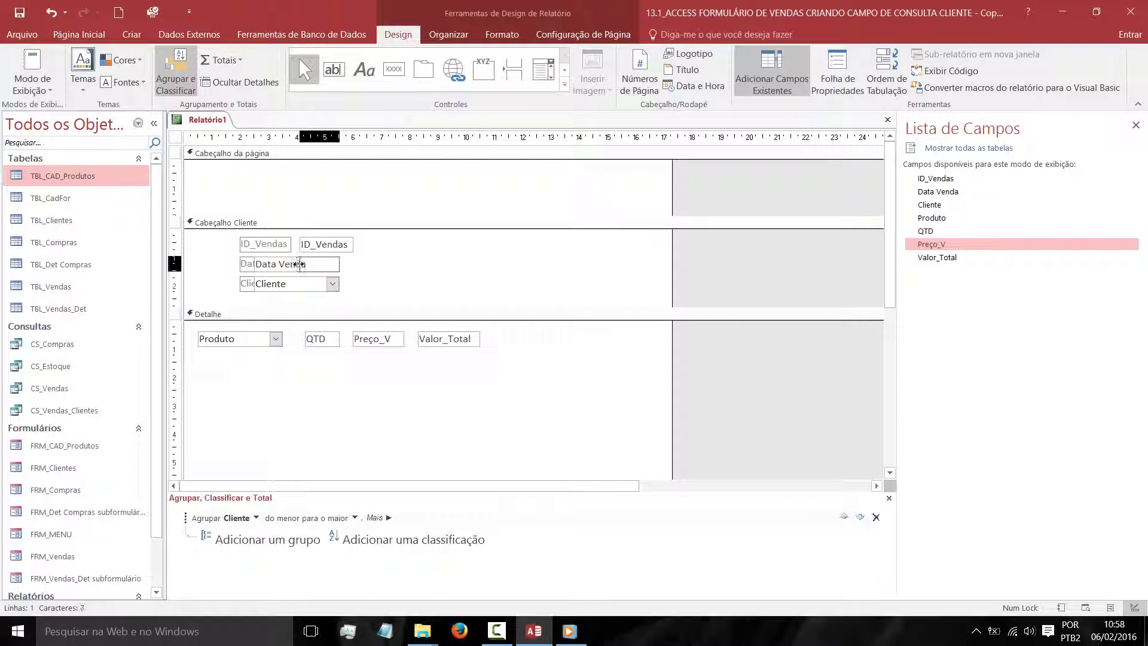
drag(298, 280, 299, 281)
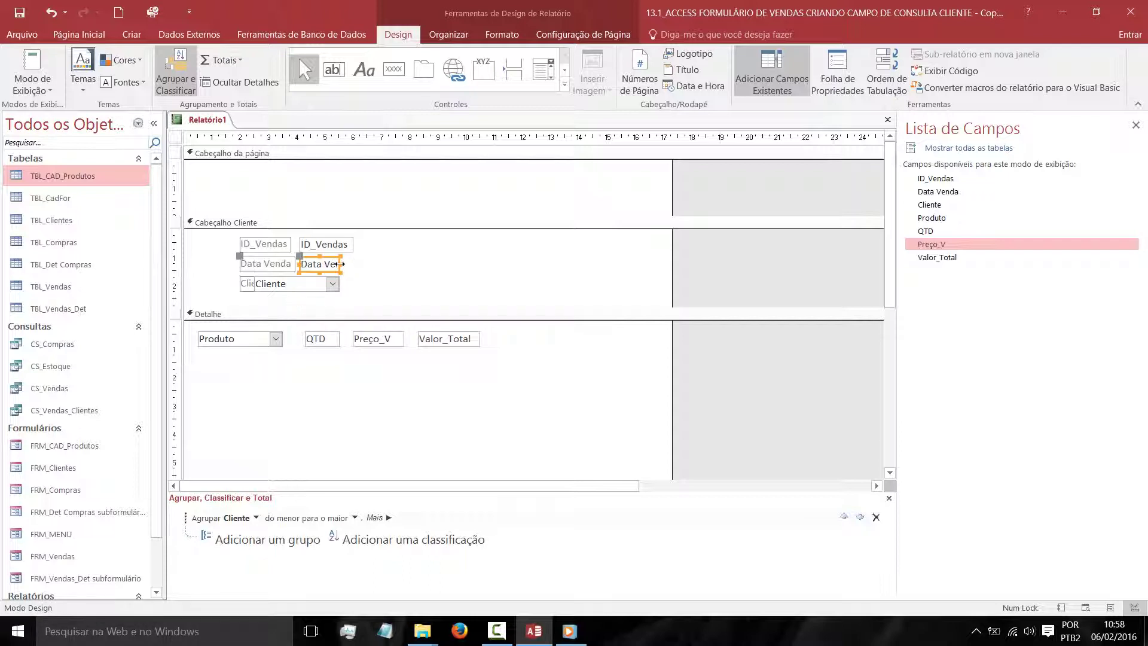
drag(339, 264, 386, 264)
Uncover the Cliente label by starting its combo box at about 4 cm, and widen the box to about the 8 cm mark
click(267, 286)
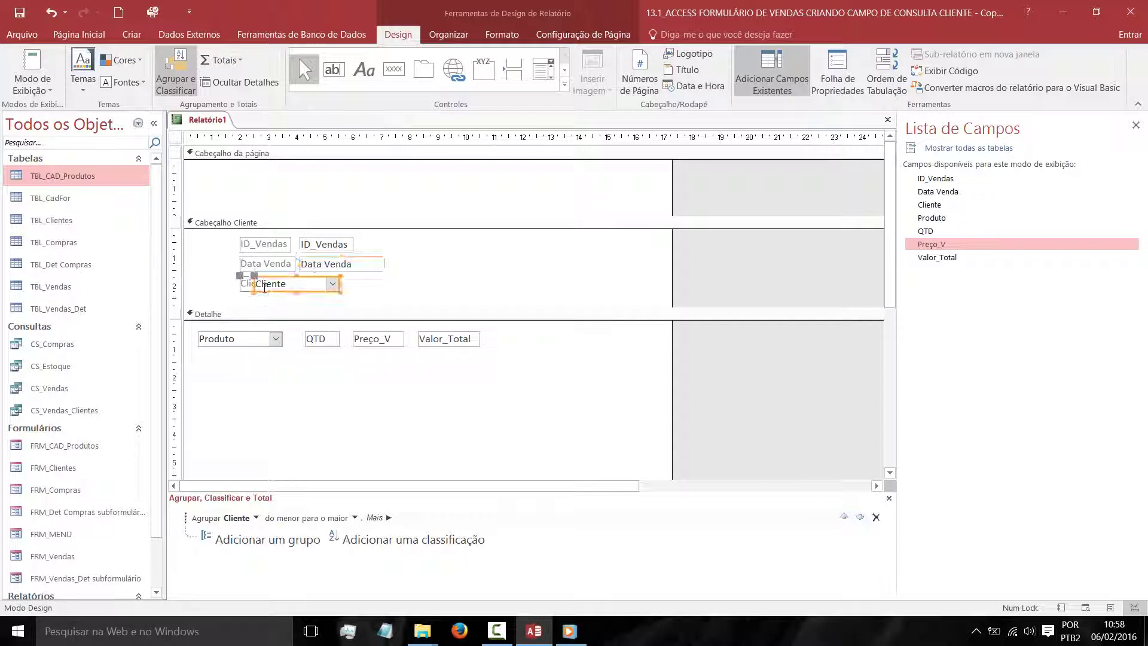
double_click(275, 284)
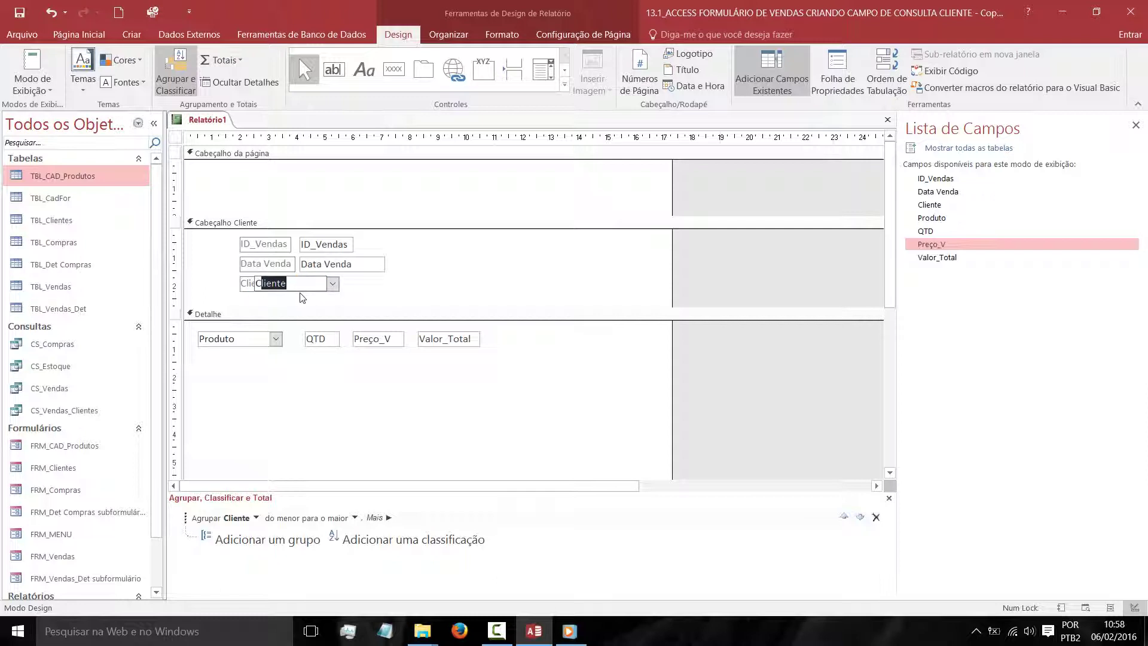
click(301, 293)
click(300, 293)
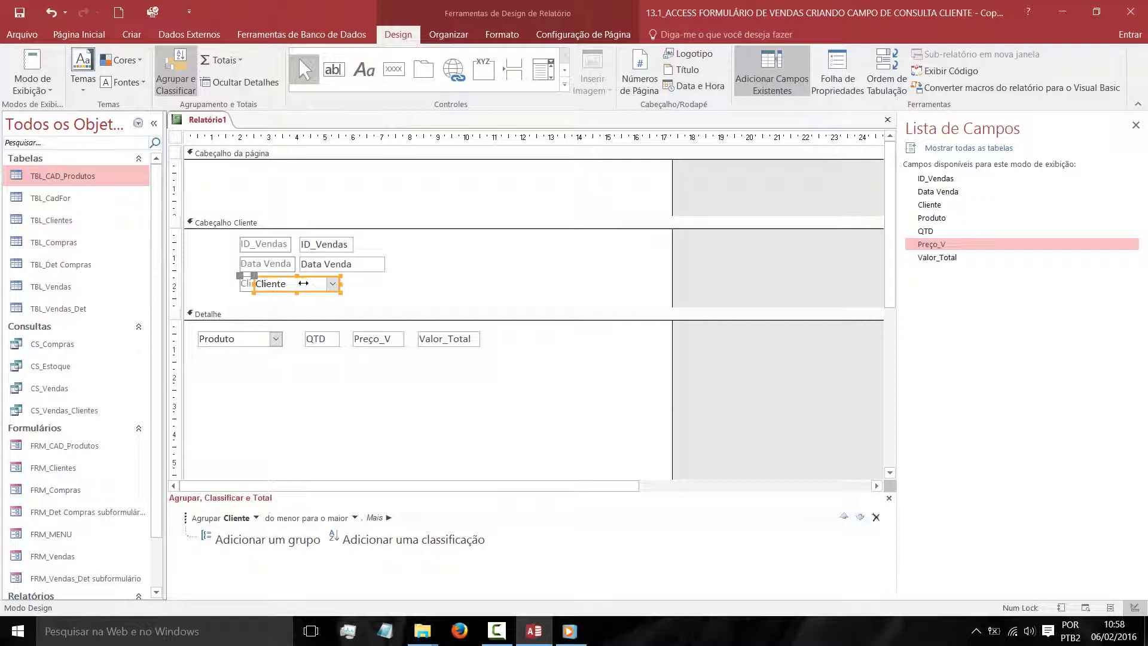
drag(304, 284, 299, 284)
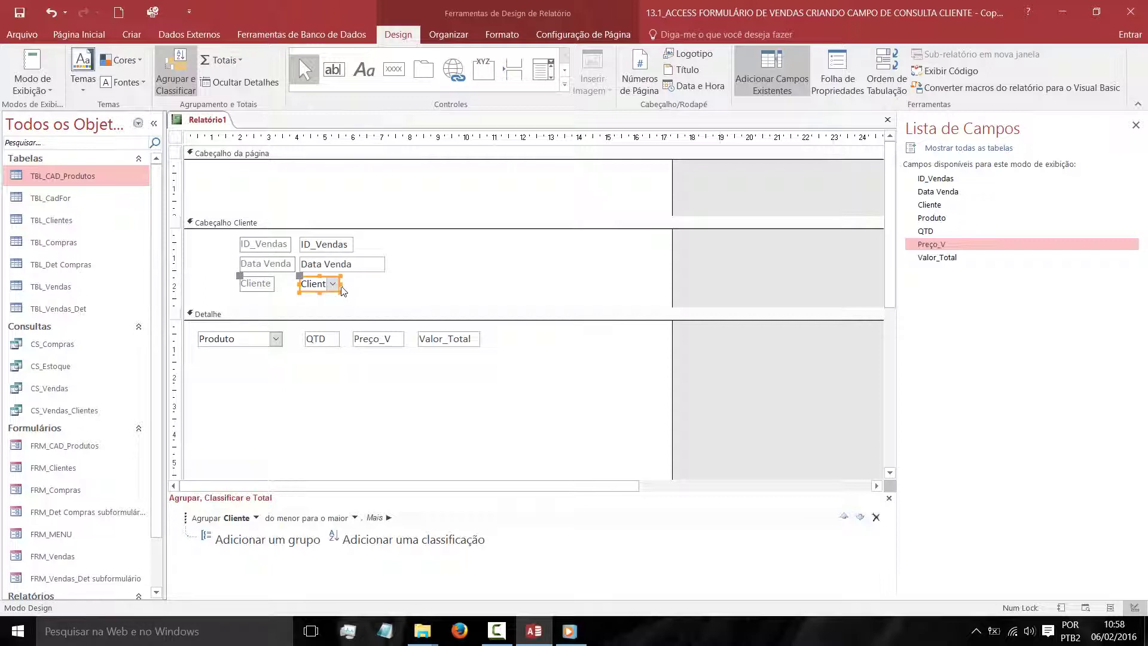
click(359, 292)
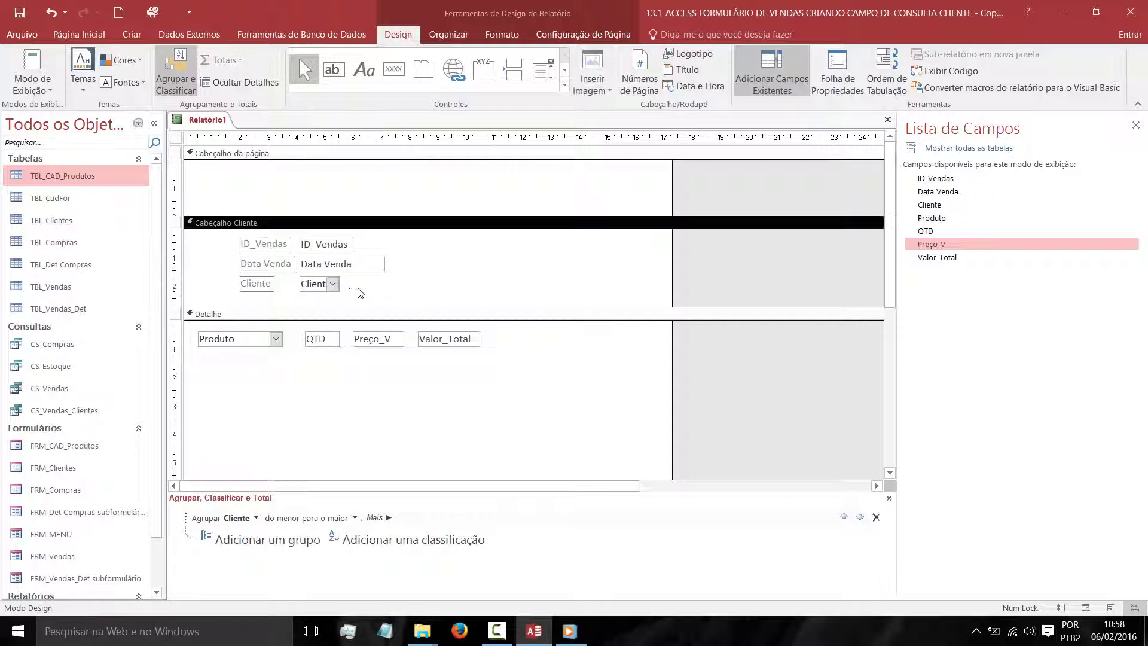
click(328, 285)
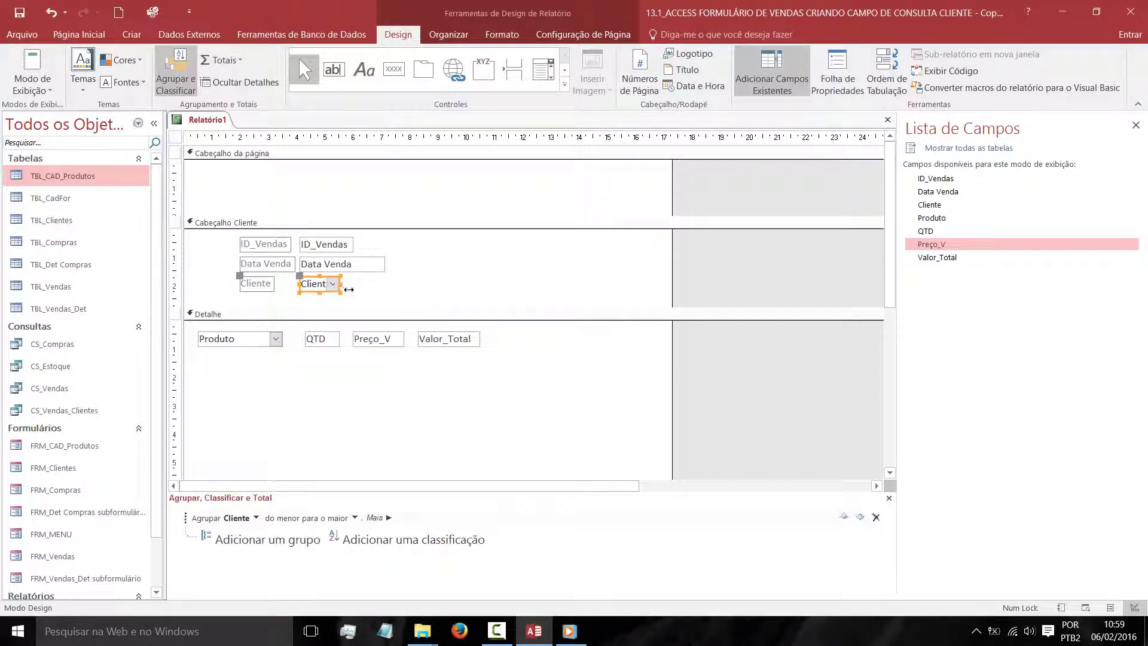
drag(348, 290, 418, 289)
click(360, 393)
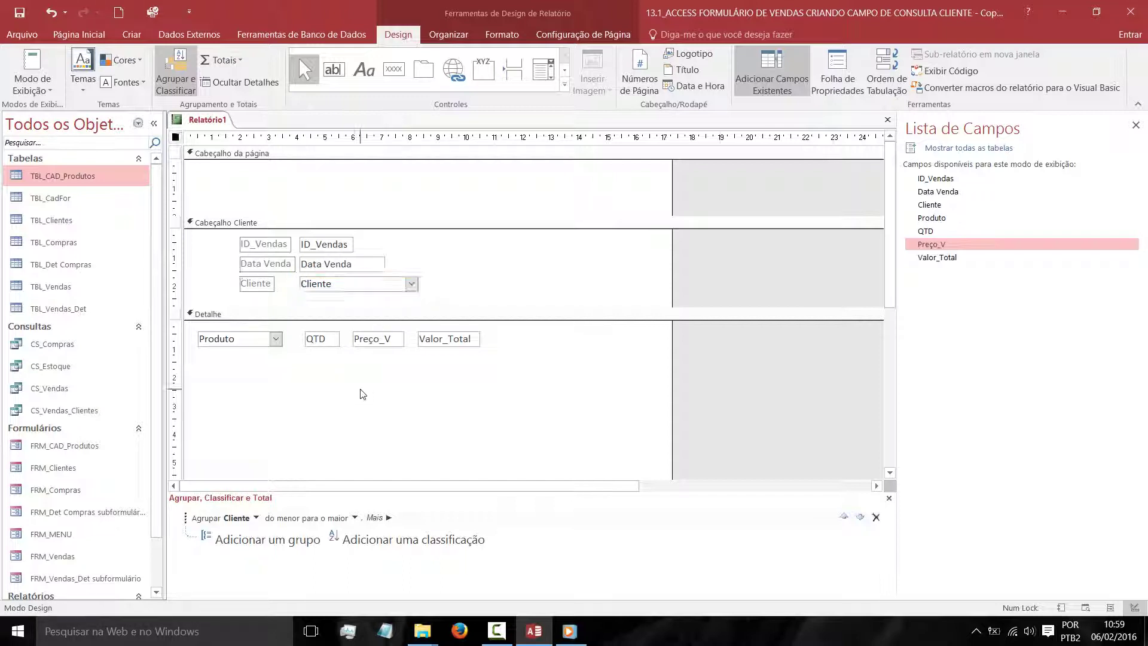
Preview the report and look through the client groups to check the header labels and field widths
click(14, 78)
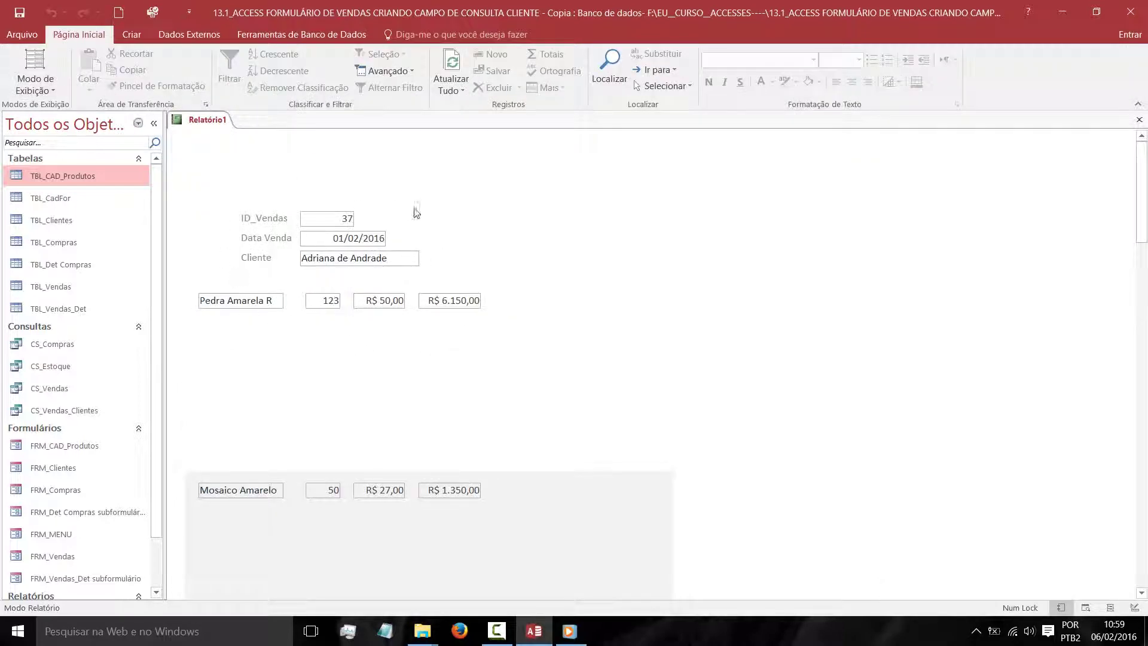
scroll(397, 419, down, 5)
scroll(394, 447, down, 1)
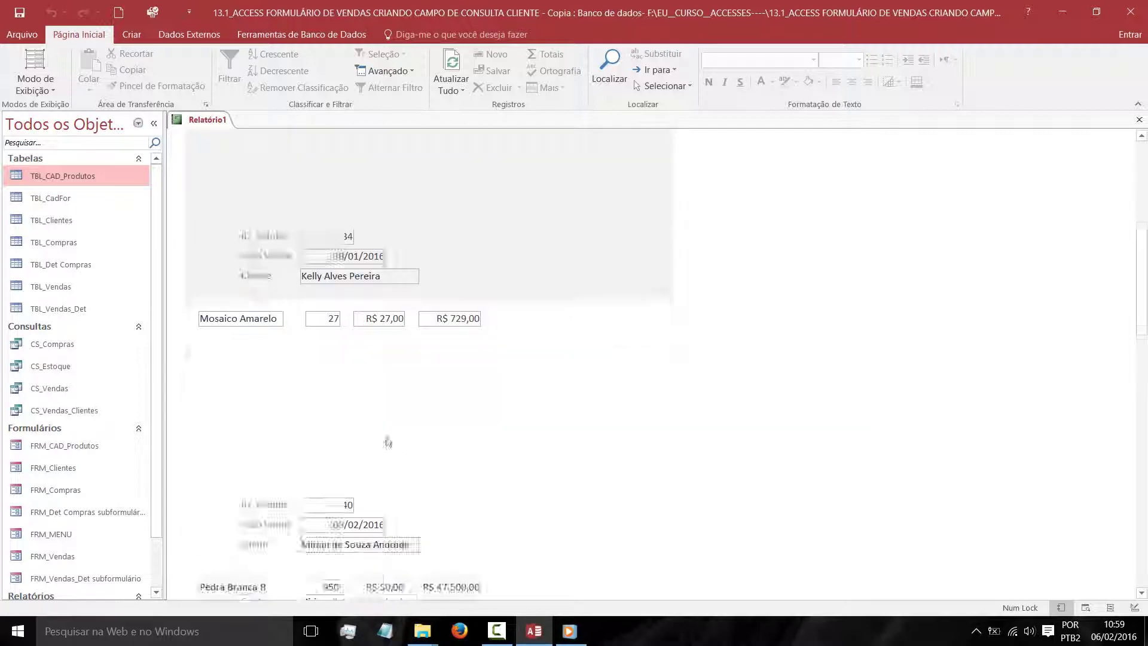
scroll(385, 436, up, 6)
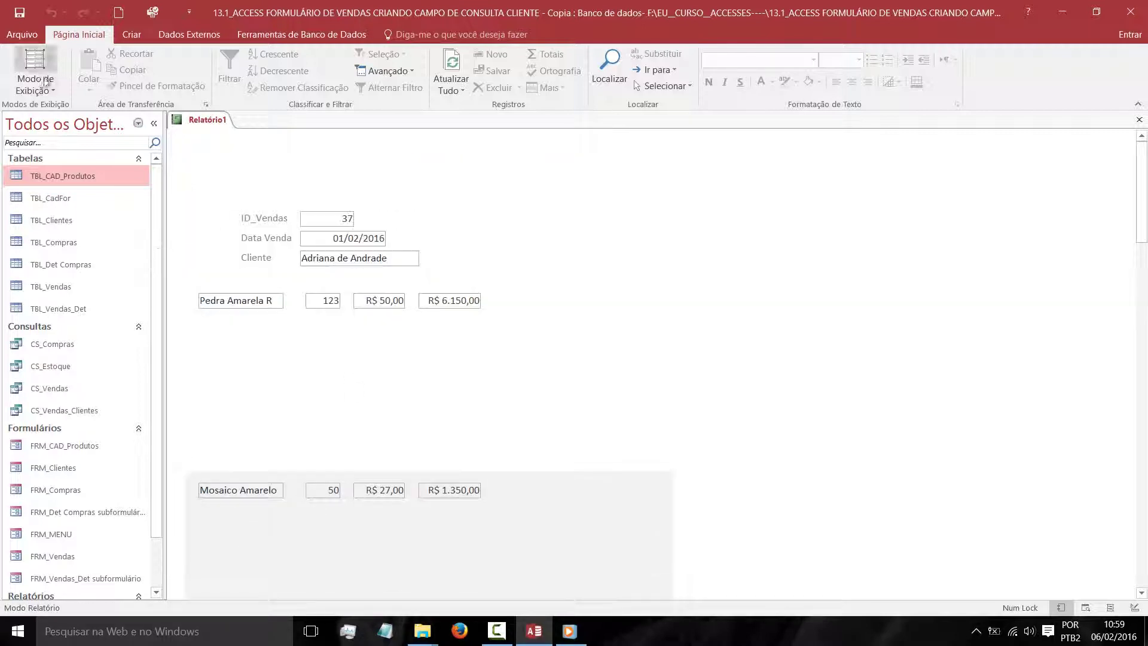
Return the report to design view and slightly reduce the height of the Cabeçalho da página section
click(35, 87)
click(72, 208)
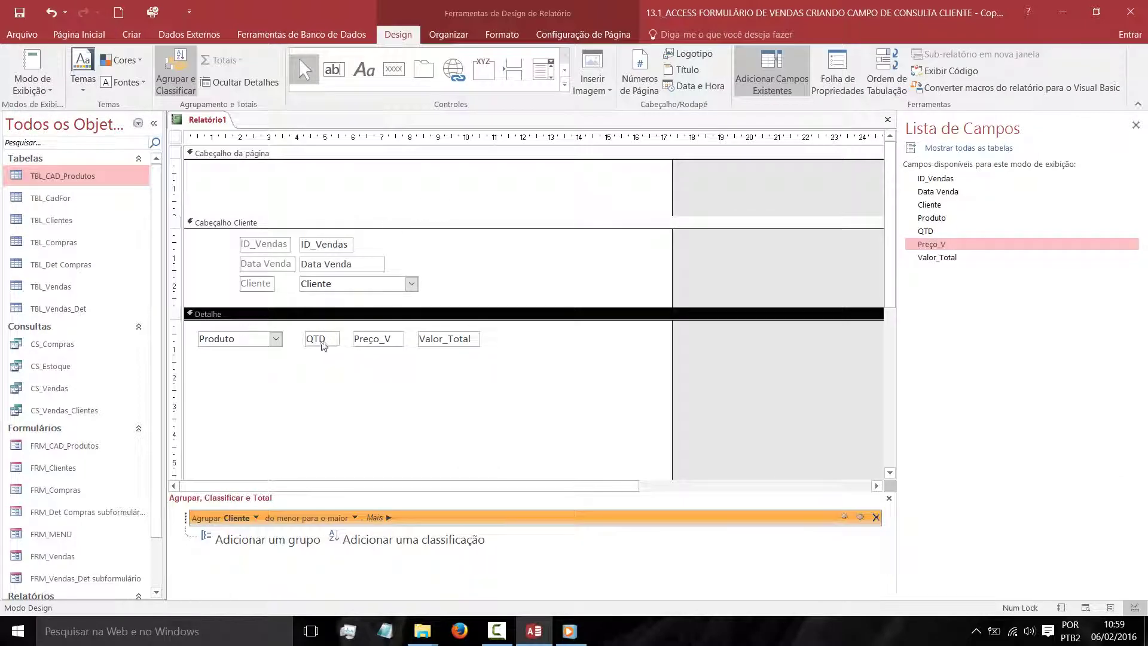
drag(694, 216, 704, 199)
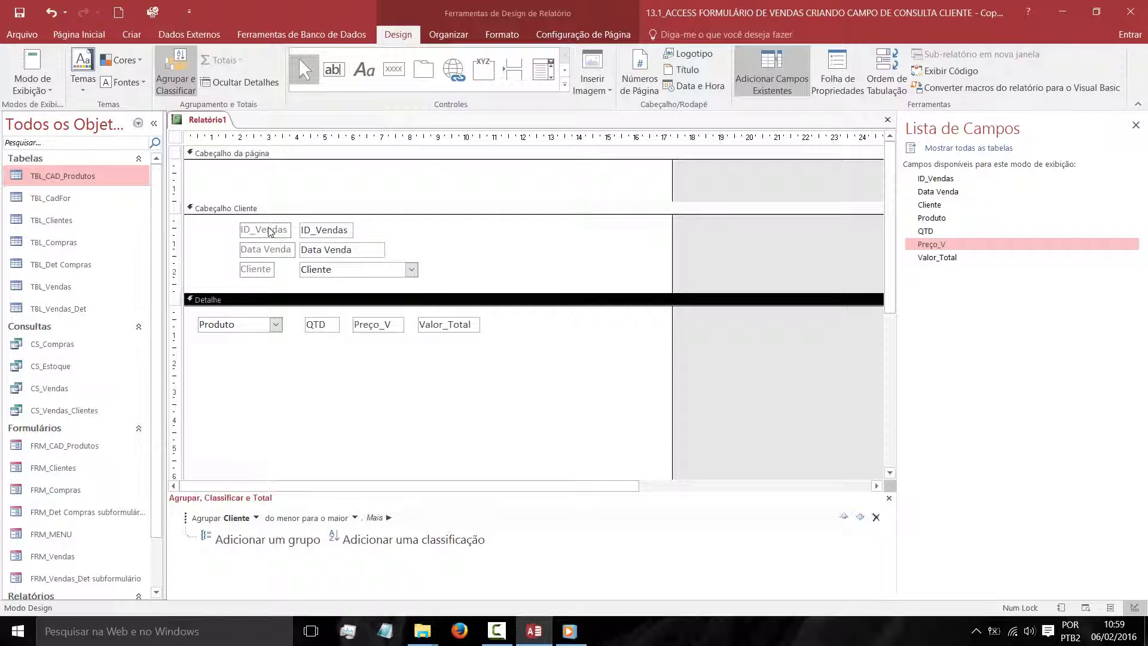
click(253, 269)
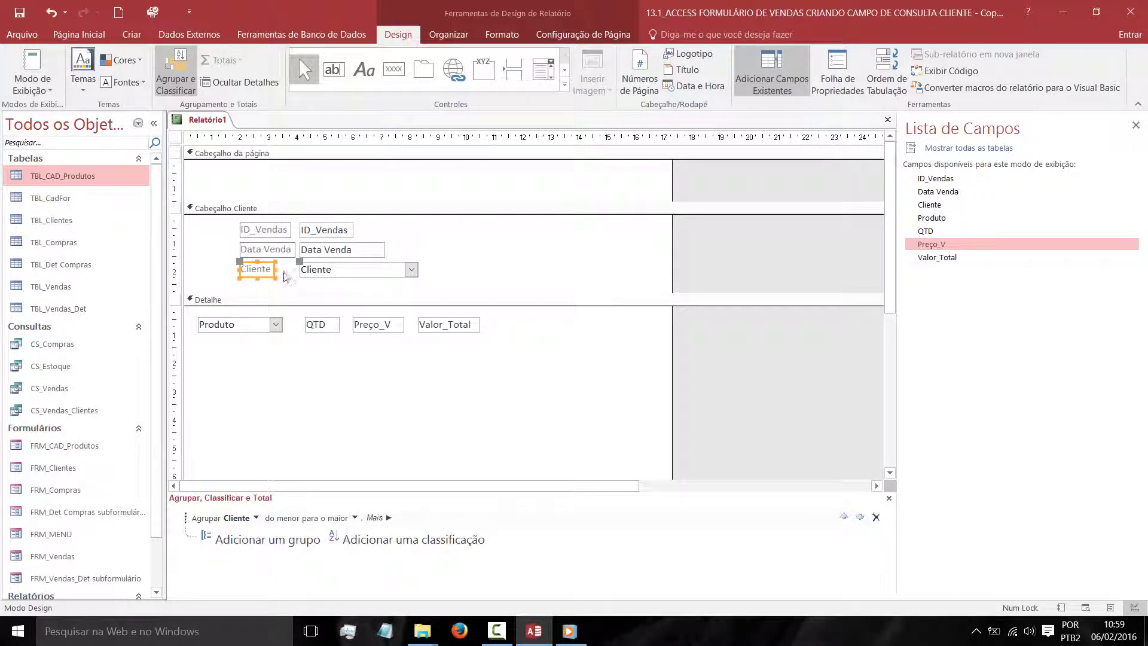
drag(357, 292, 466, 224)
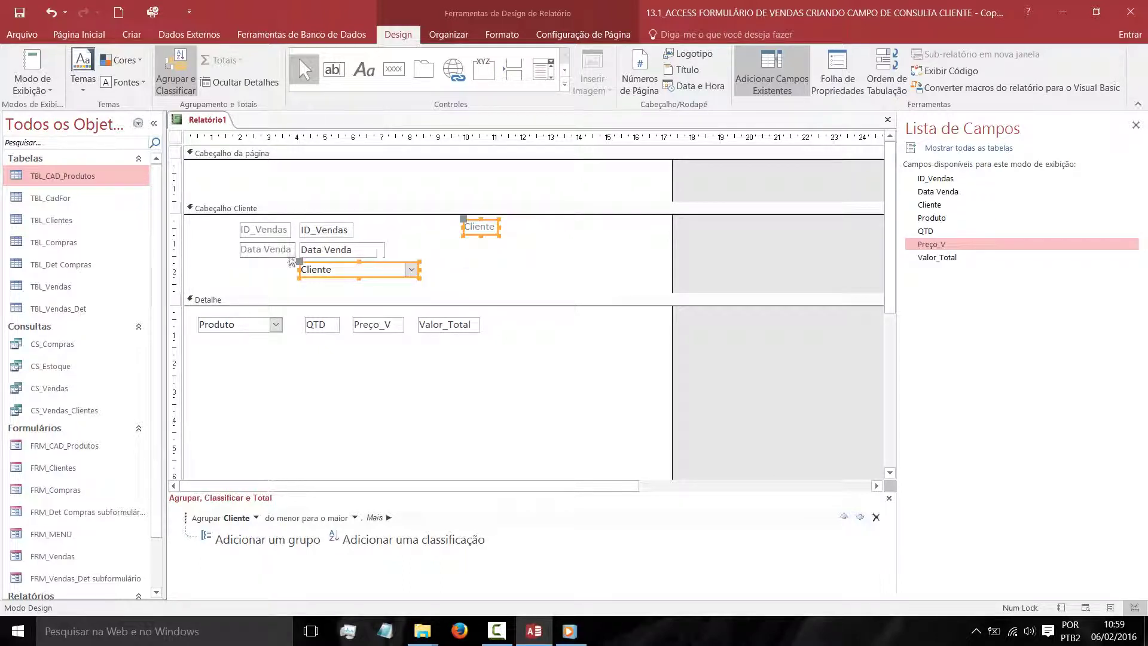
click(342, 291)
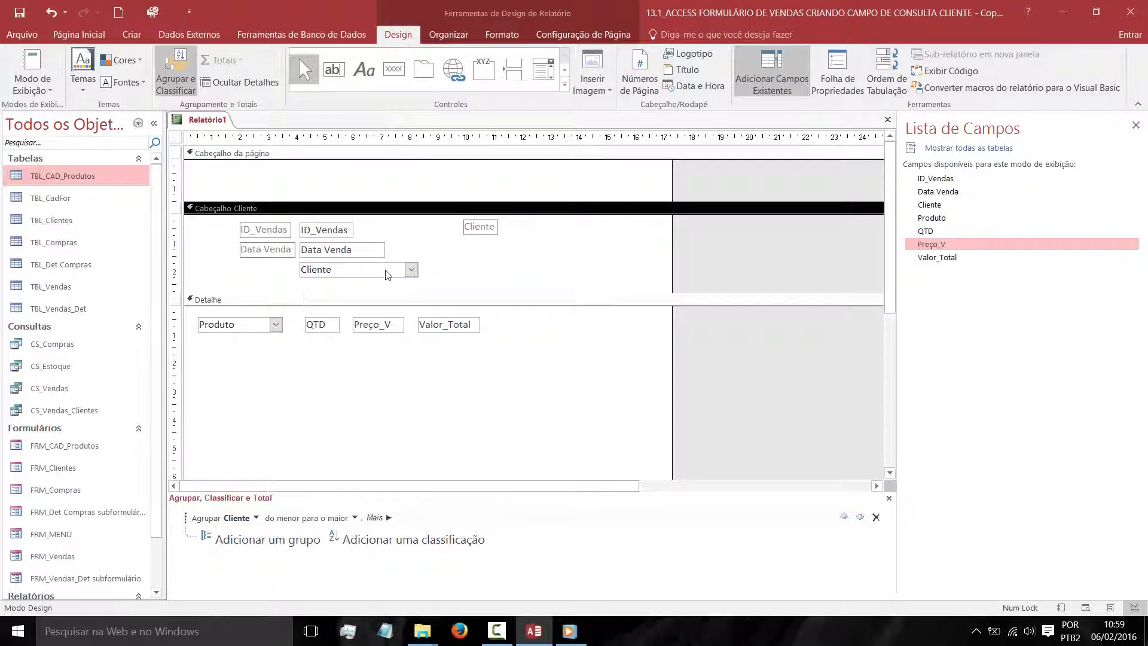
key(ctrl+z)
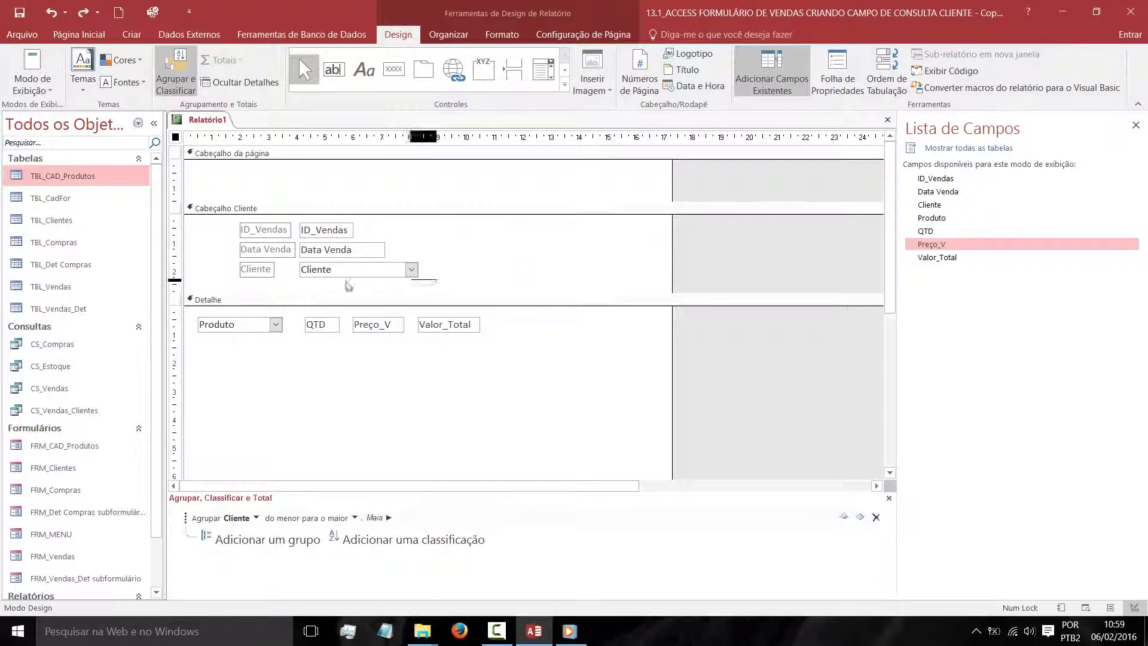
Move Cliente and Data Venda aside to the right with their labels, and place ID_Vendas at the lower left of Cabeçalho Cliente
drag(358, 271, 457, 235)
click(402, 279)
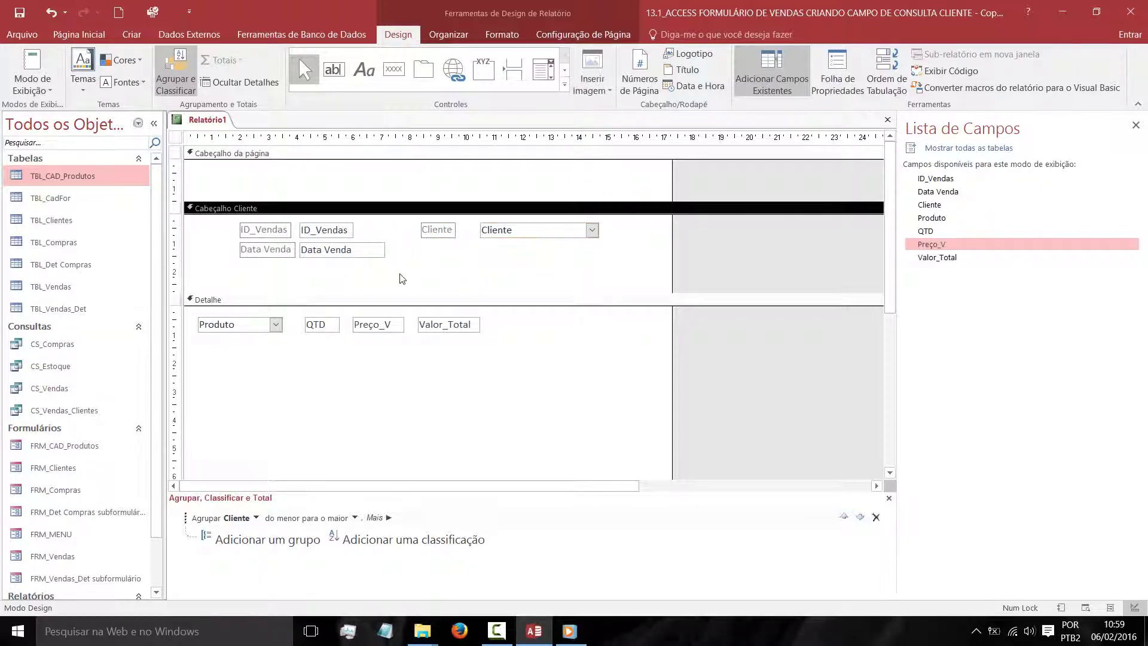
drag(402, 279, 474, 261)
drag(375, 255, 217, 284)
click(284, 260)
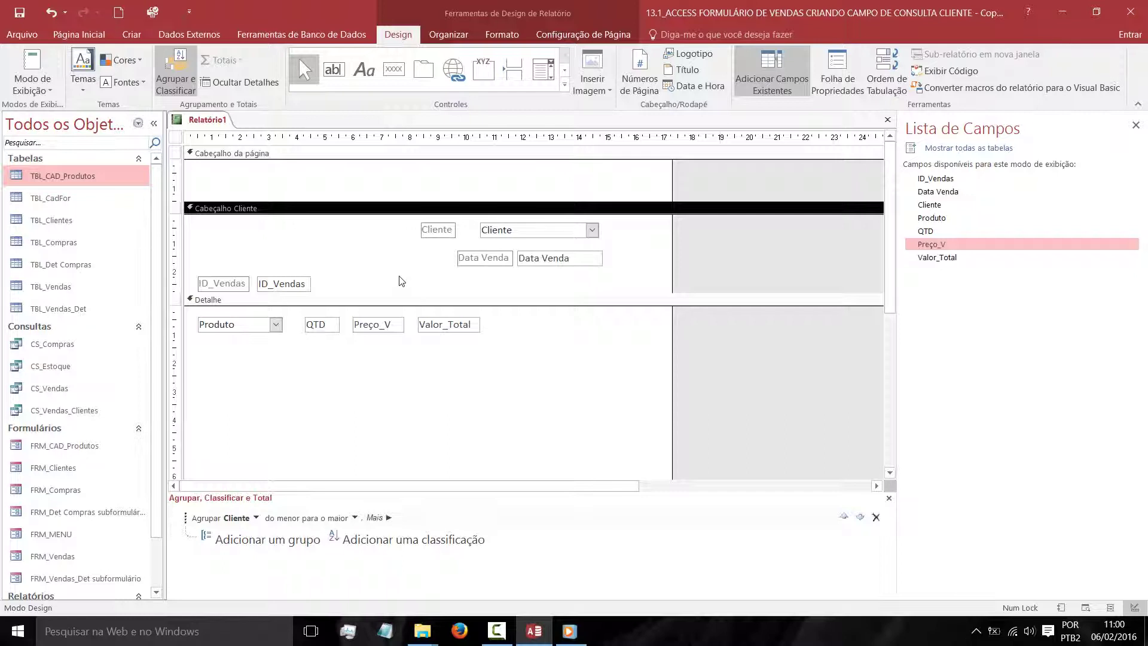
Place Data Venda with its label beside ID_Vendas at the bottom of Cabeçalho Cliente and narrow its box
click(476, 261)
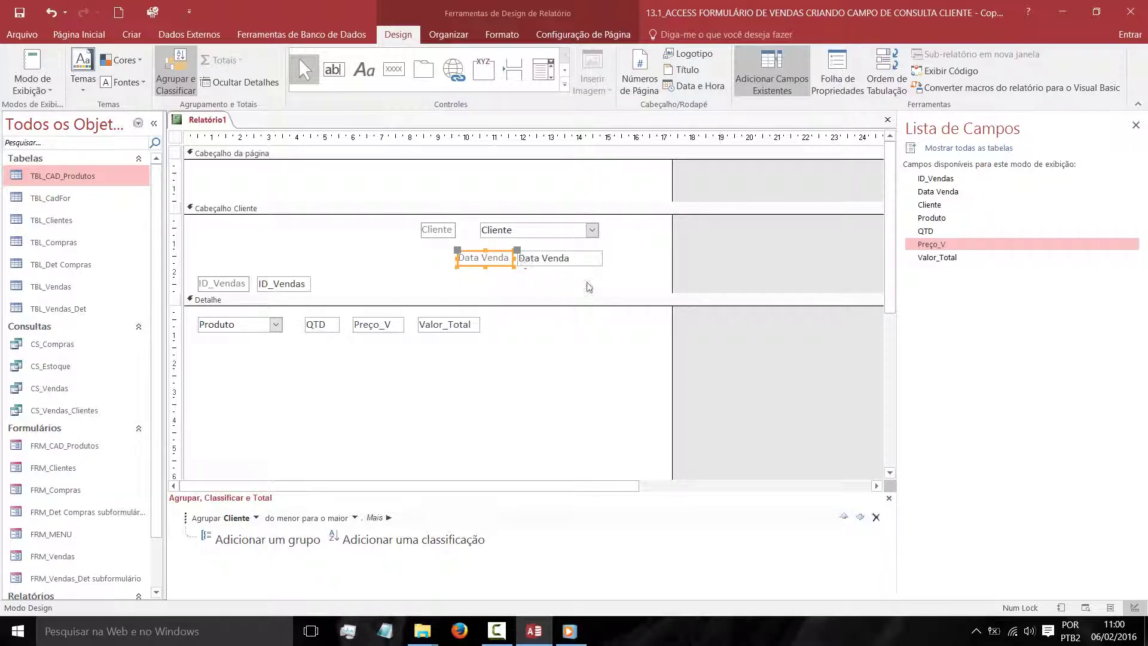
drag(610, 275, 341, 281)
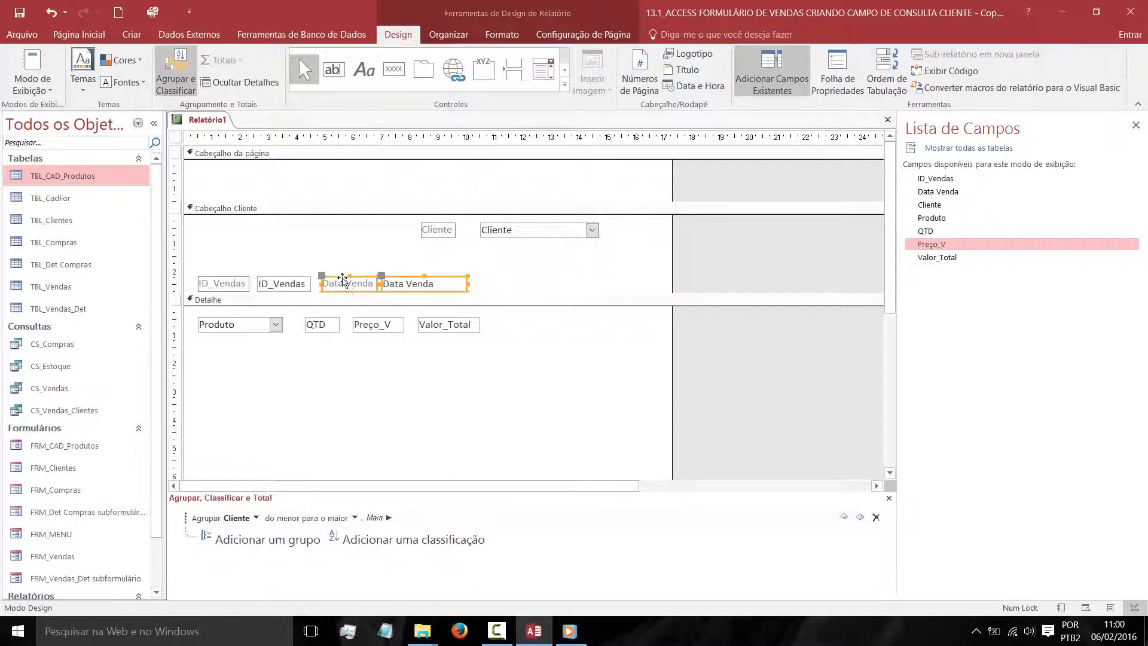
click(473, 264)
click(466, 283)
click(441, 283)
drag(466, 284, 440, 283)
Move the Cliente label and combo box down into the same row, just after Data Venda
click(442, 239)
drag(612, 244, 469, 279)
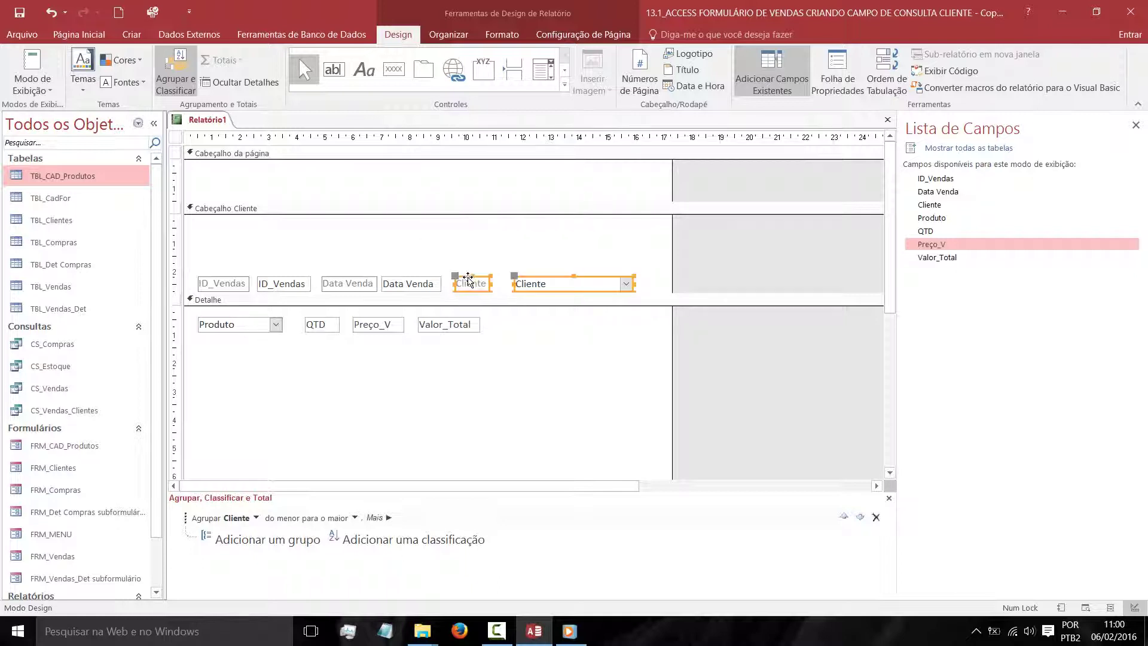
Extend the Cliente combo box's left edge to meet its label and pull its right edge in slightly
click(527, 258)
click(527, 286)
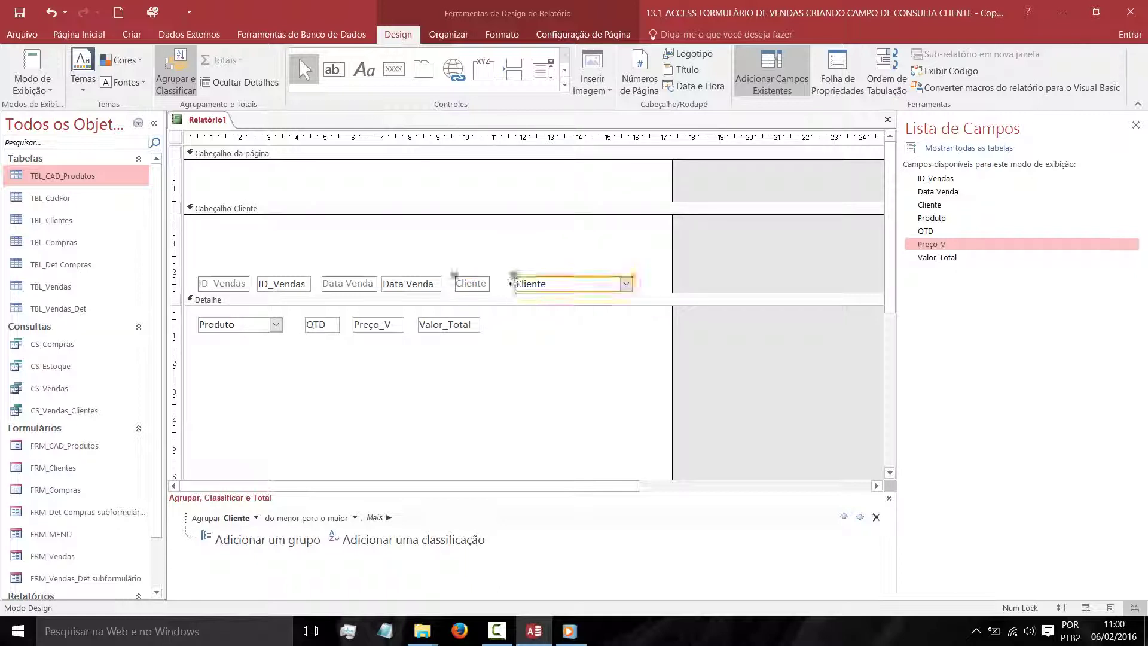
drag(496, 287, 494, 287)
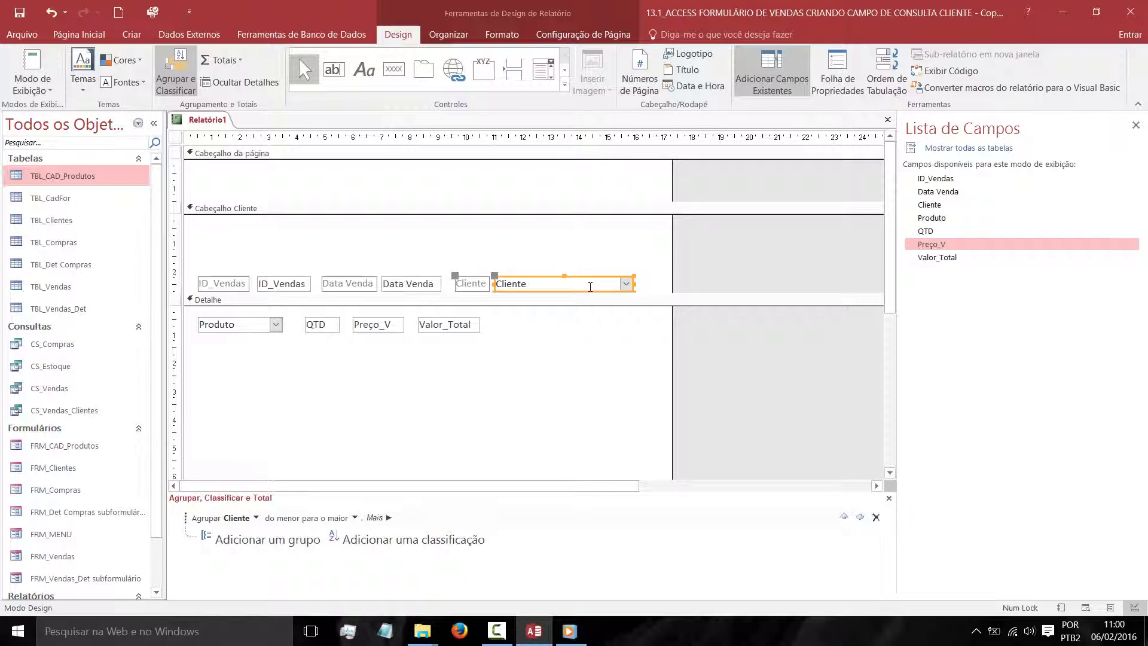
drag(630, 283, 618, 284)
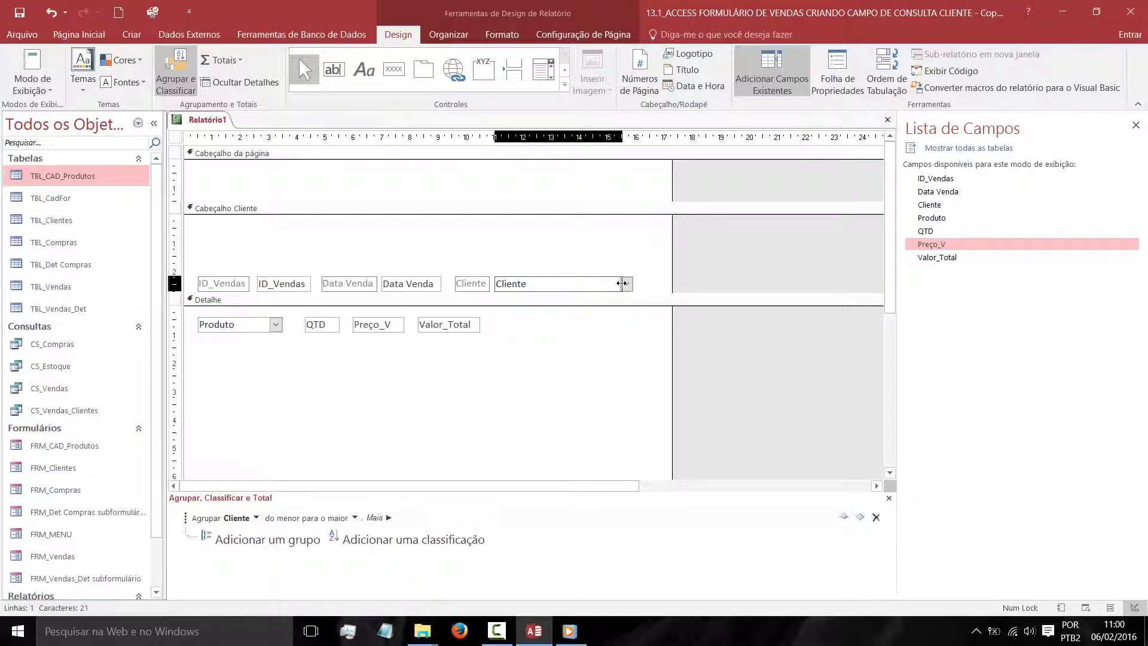
click(593, 260)
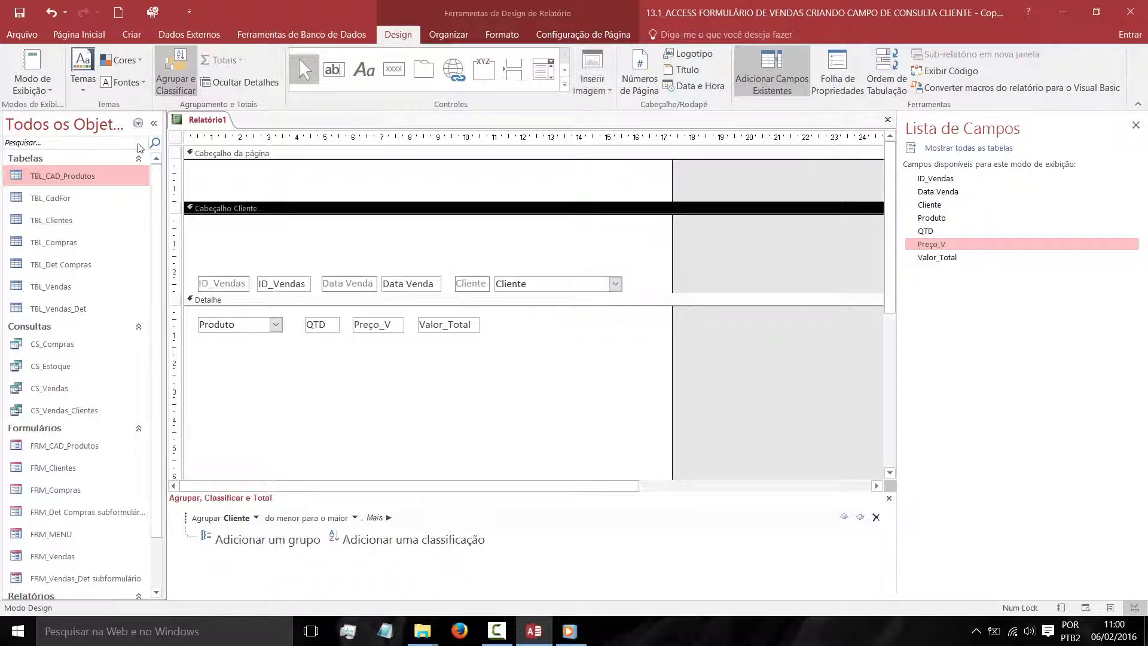
Preview the header row in report view and layout view, and return the report to design view
click(33, 65)
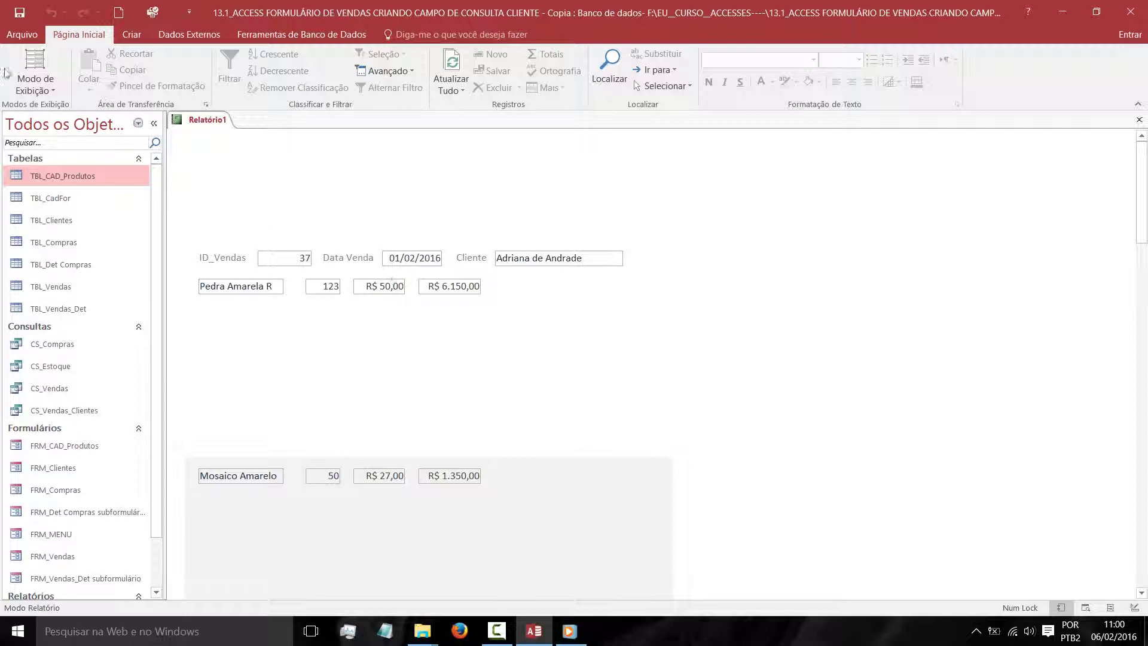
click(34, 63)
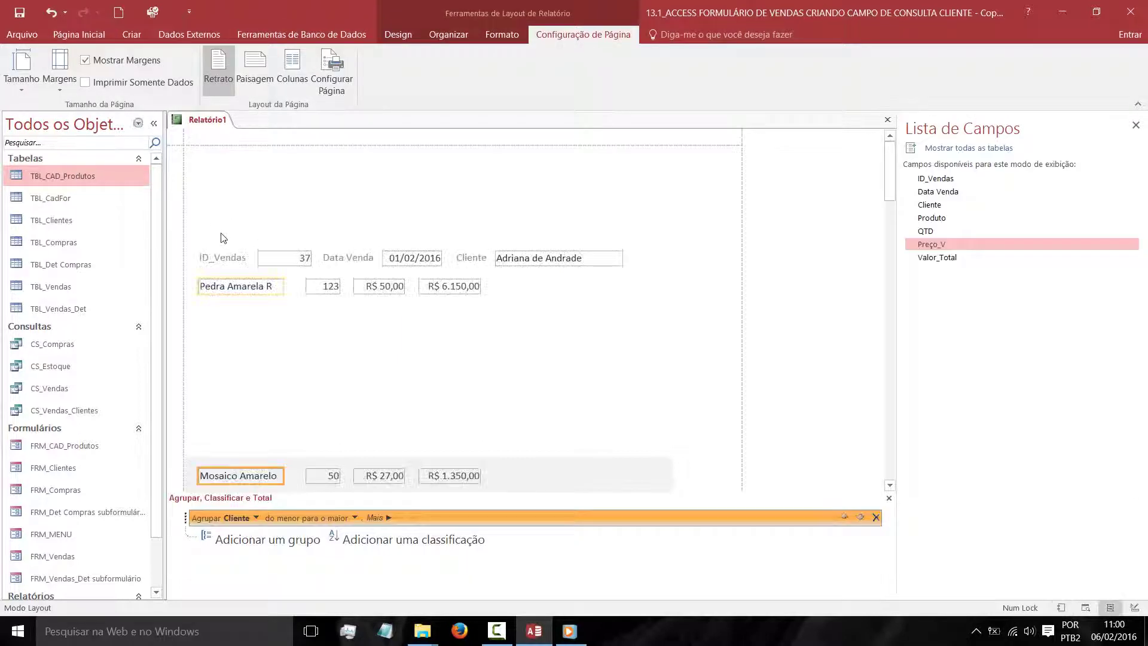
click(79, 35)
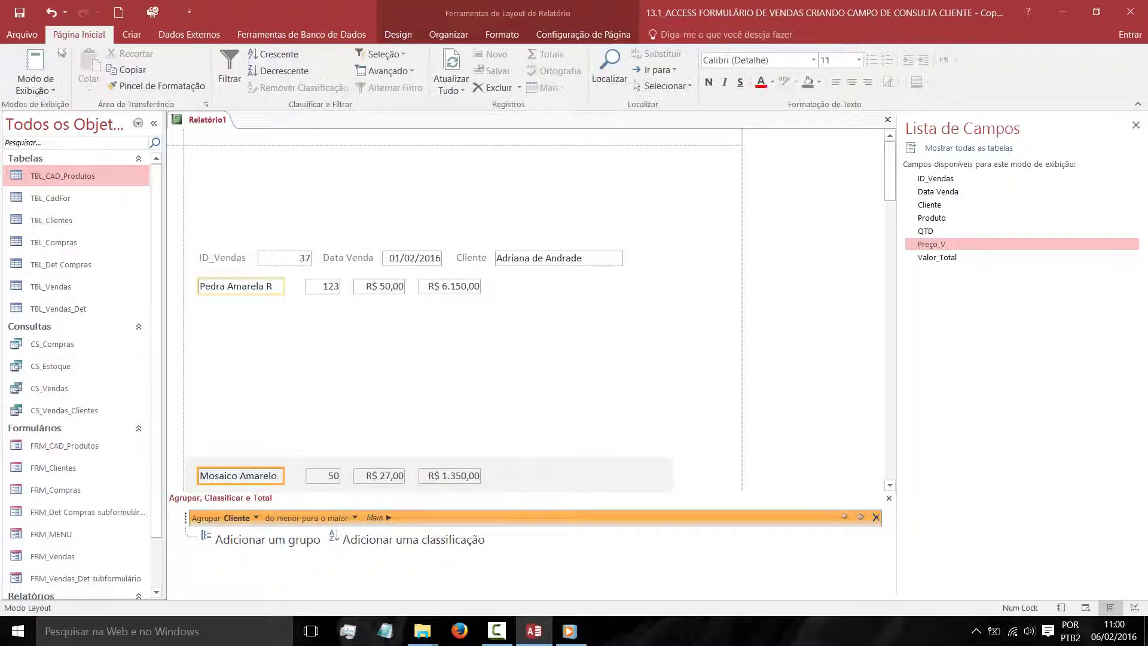
click(37, 90)
click(66, 209)
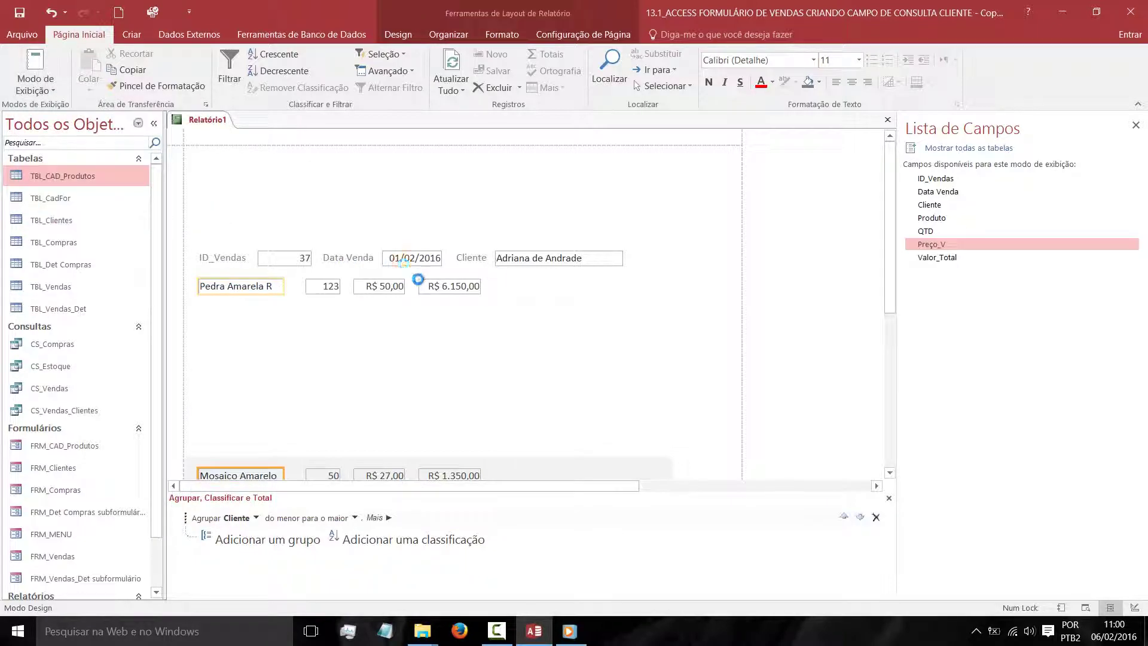
Narrow the ID_Vendas text box and shift the Data Venda and Cliente controls with their labels left to close the gap
click(271, 285)
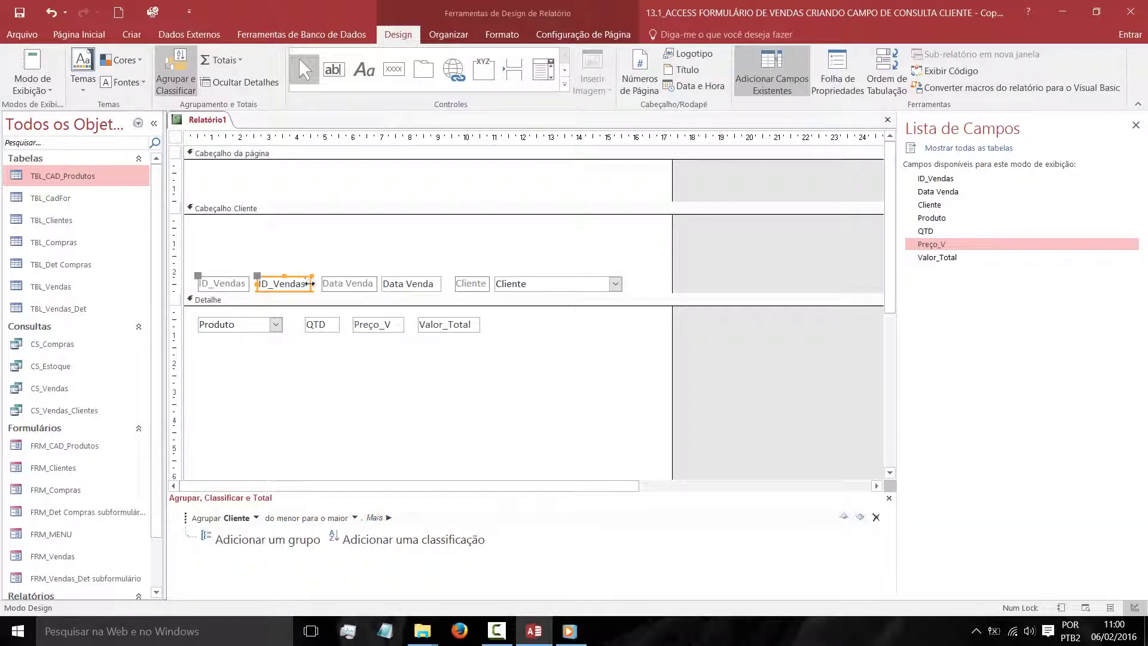
drag(310, 284, 300, 283)
click(348, 264)
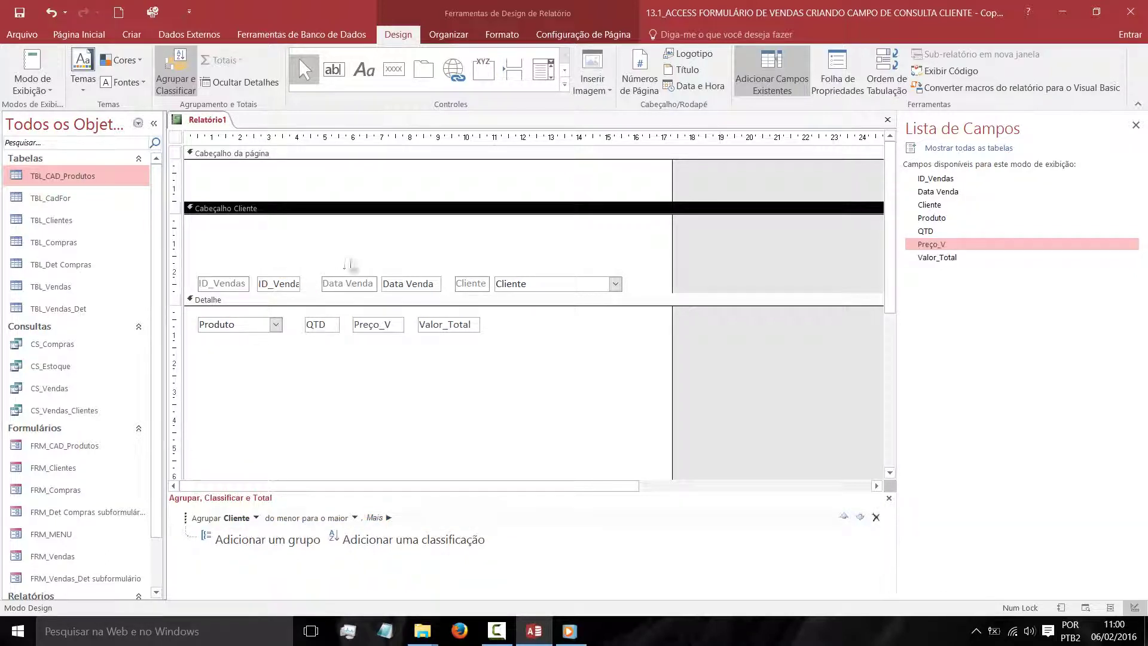
drag(637, 290, 322, 278)
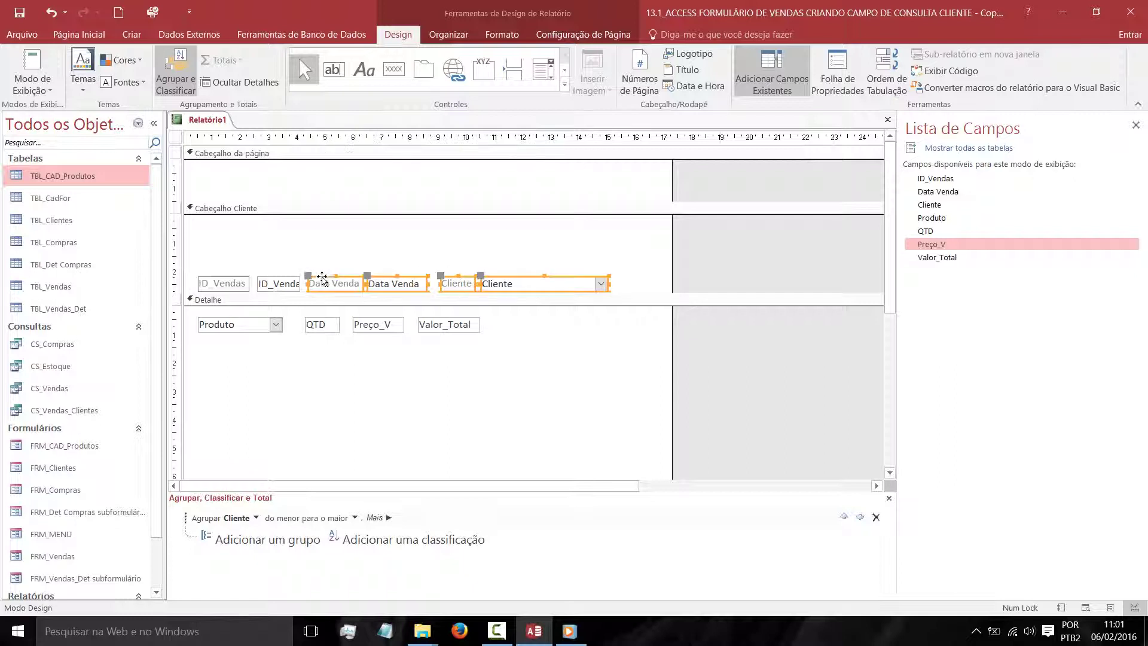
click(350, 246)
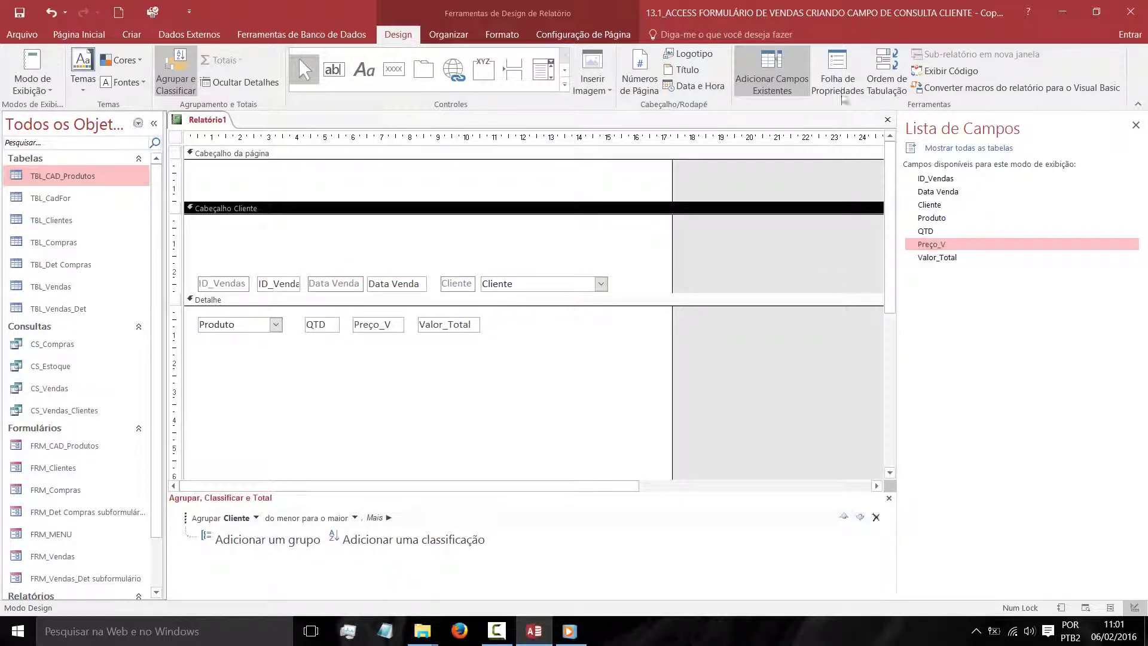
Show the property sheet's format properties and set the text alignment of the ID_Vendas and Data Venda text boxes to Centralizado
click(839, 90)
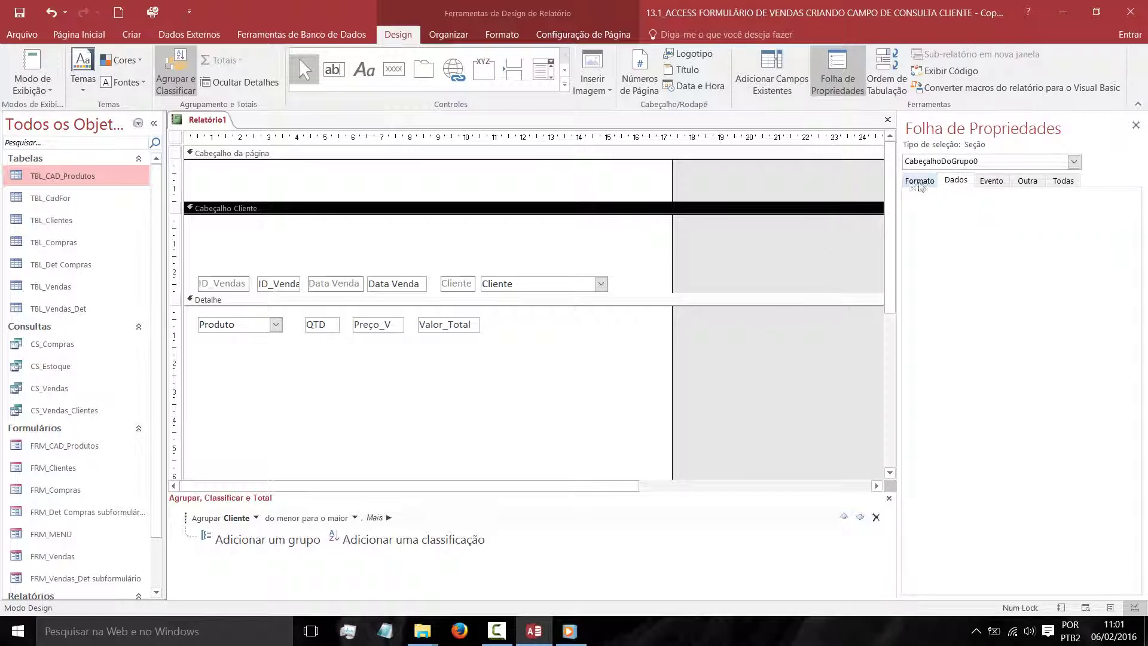
click(914, 181)
click(338, 283)
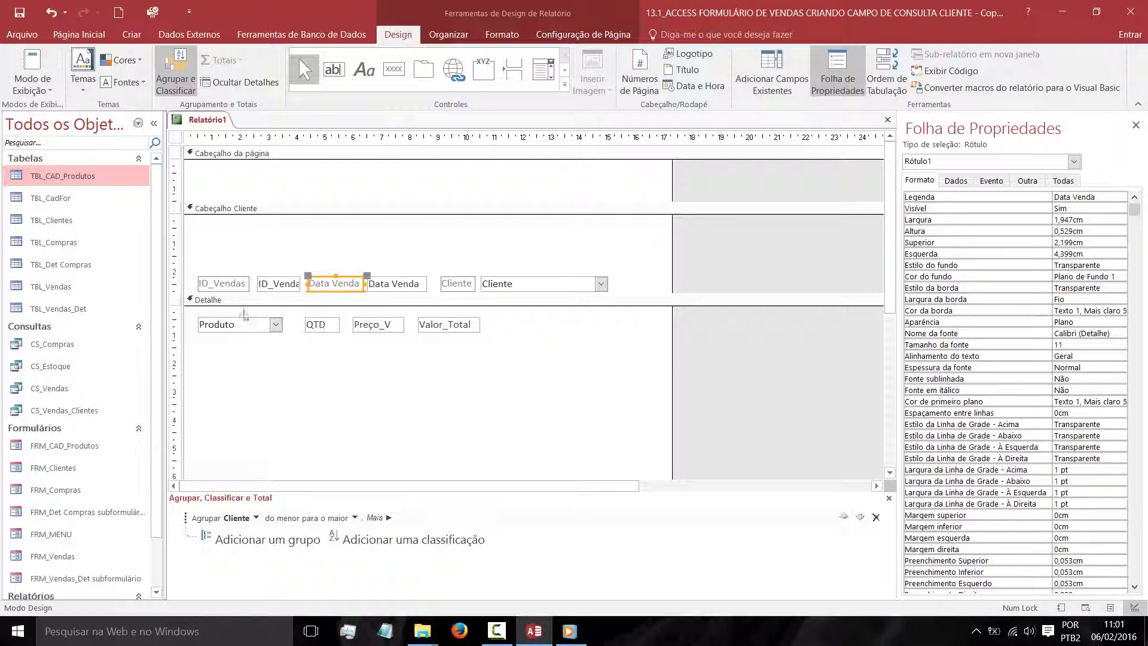
click(276, 288)
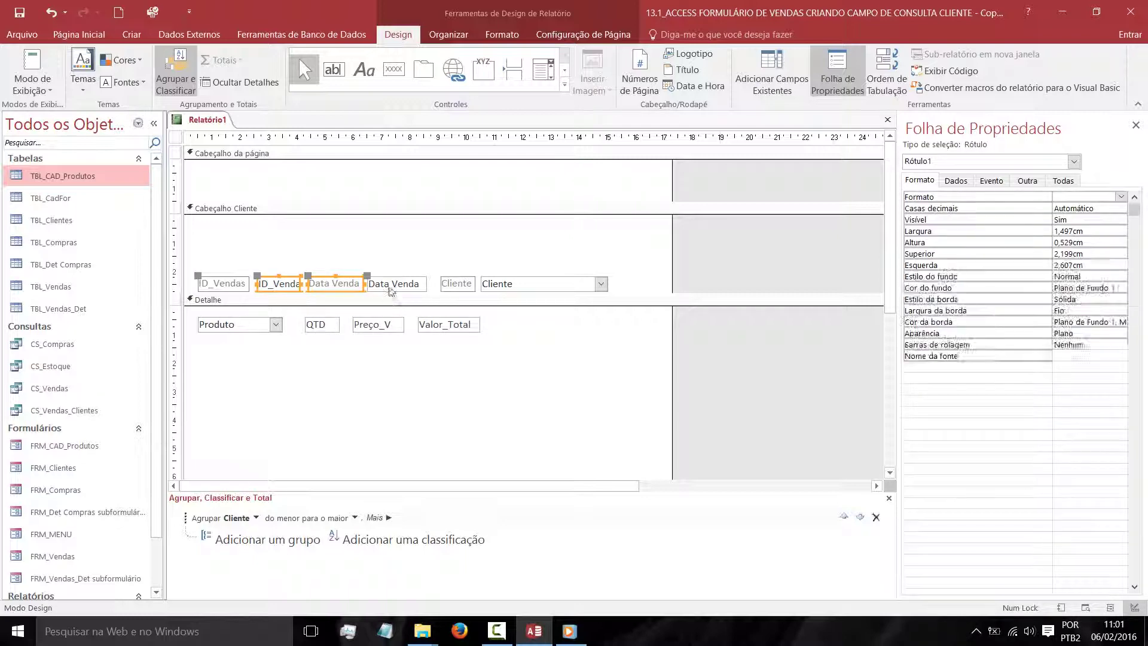
click(396, 292)
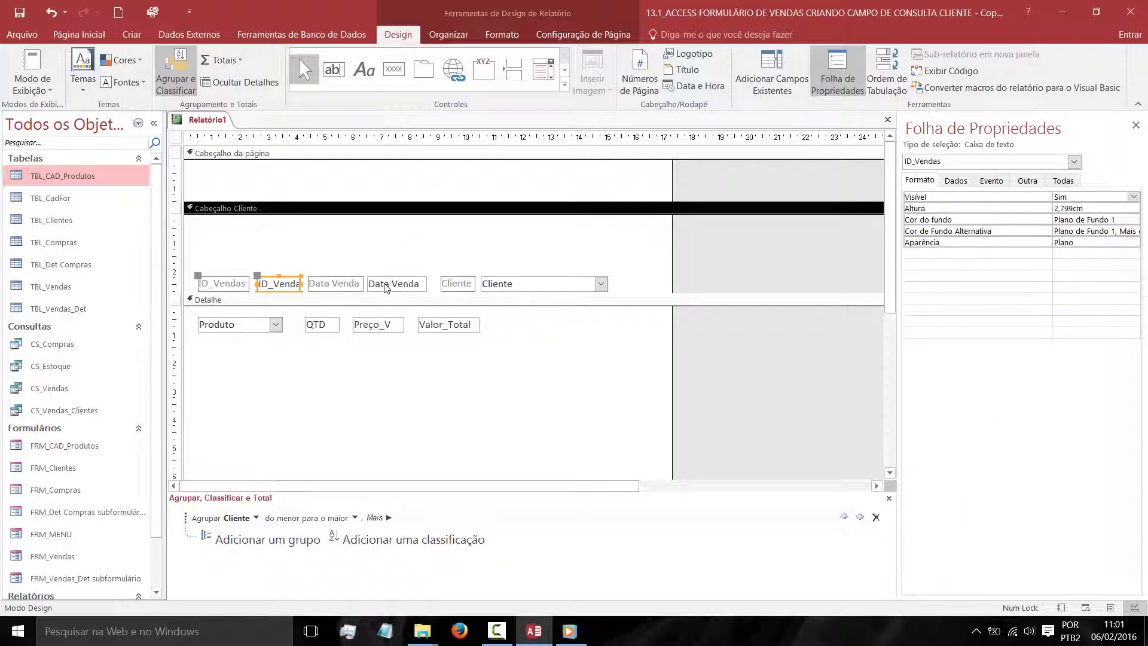
click(395, 283)
shift+click(289, 290)
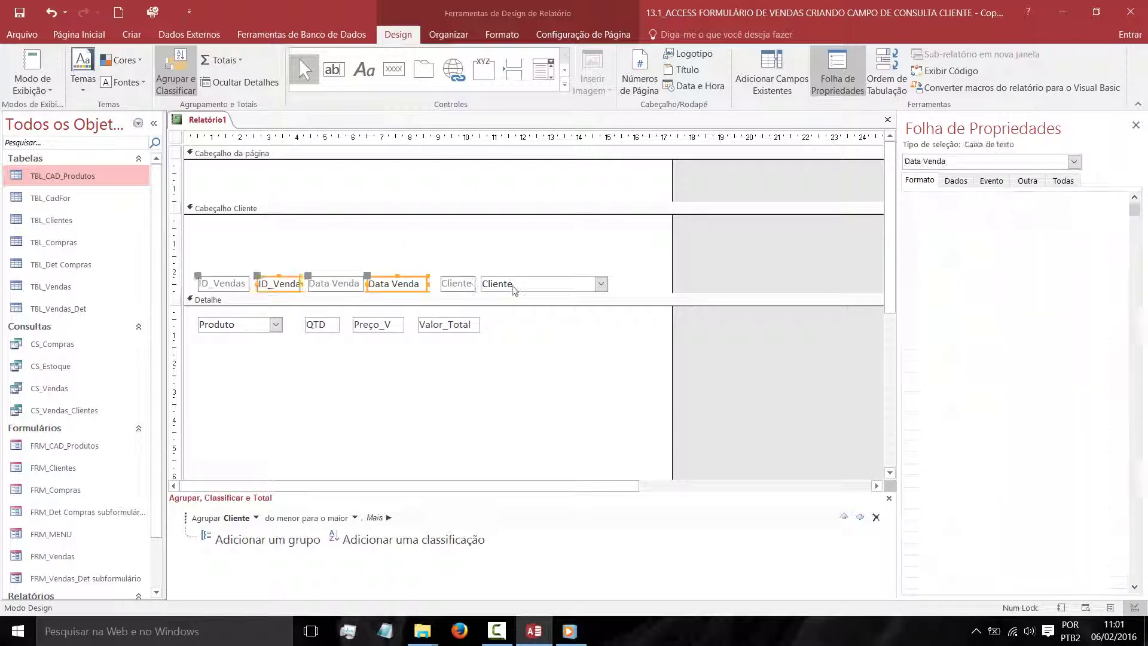
shift+click(514, 284)
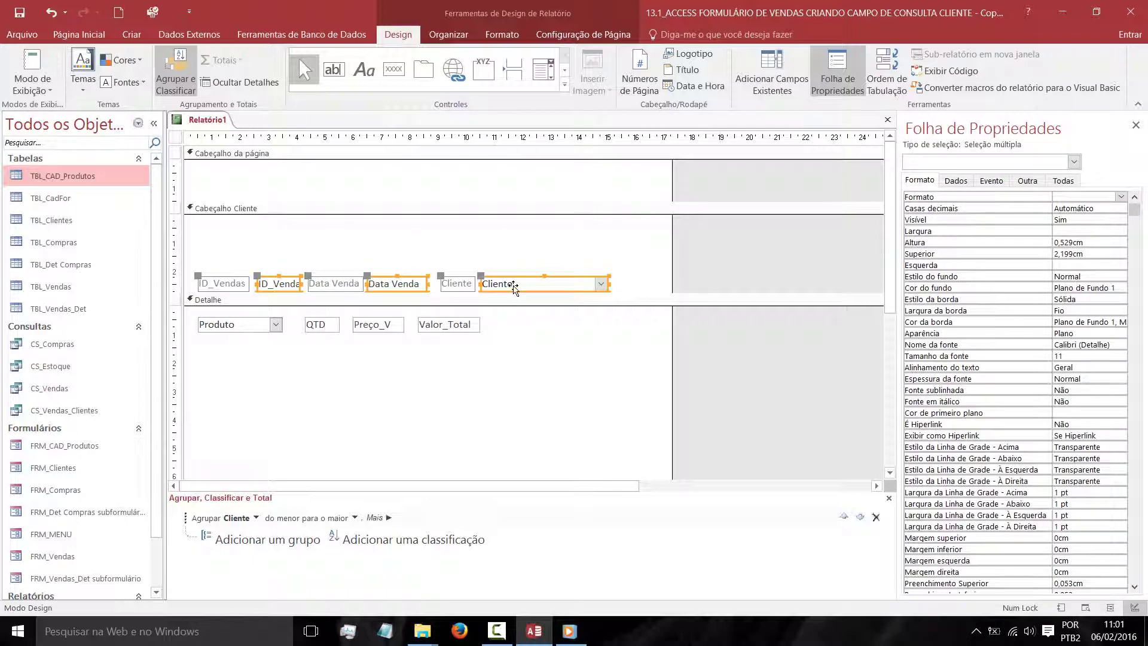
shift+click(513, 289)
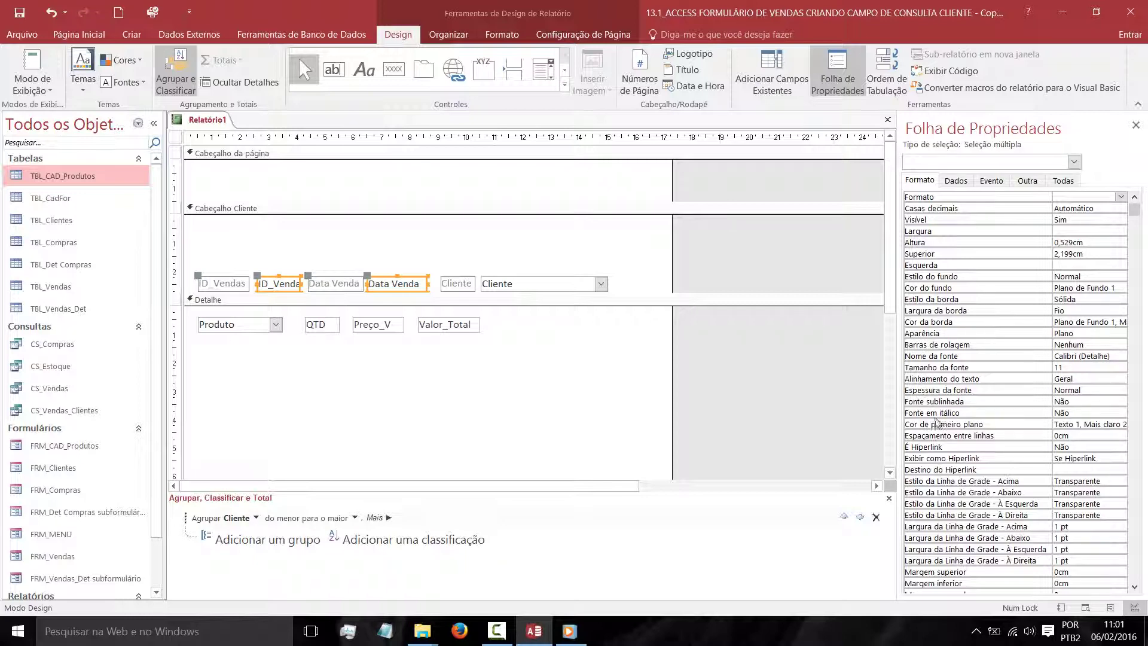
click(1107, 379)
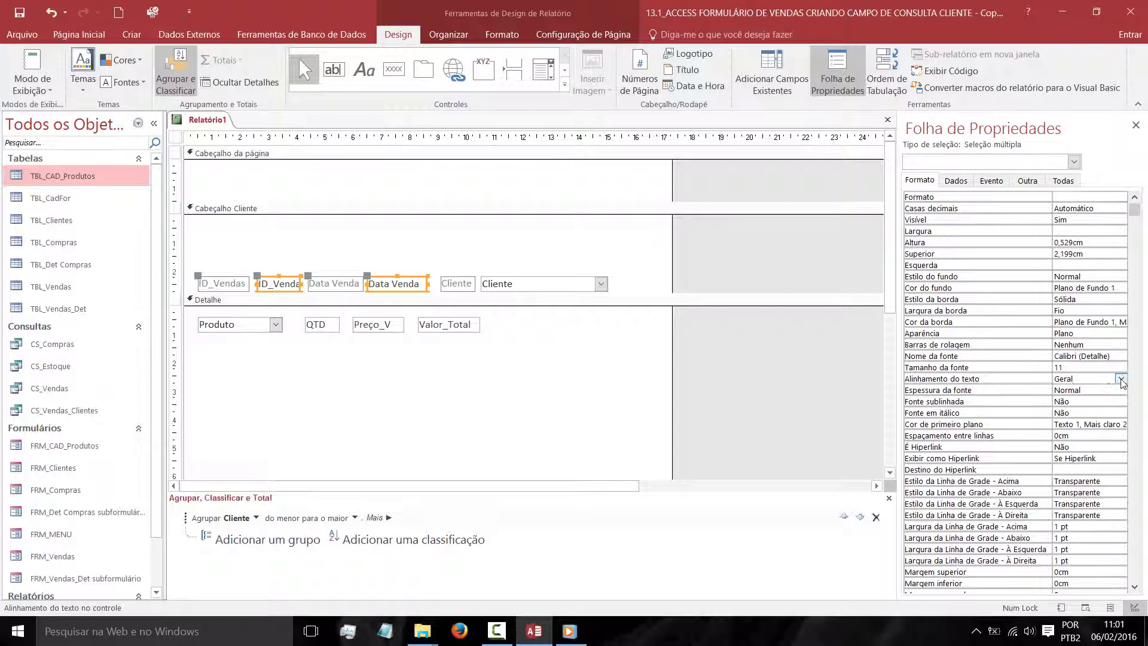
click(1121, 379)
click(1090, 411)
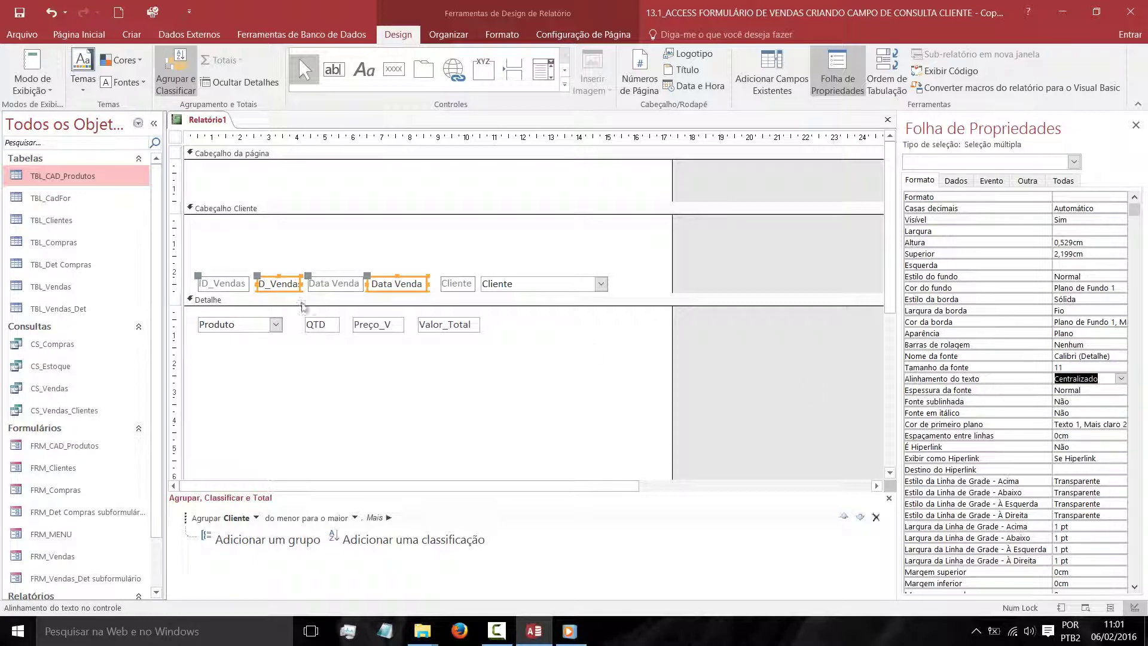
Set the text alignment of Produto, QTD, Preço_V and Valor_Total in the Detalhe section to Centralizado
drag(531, 369, 195, 320)
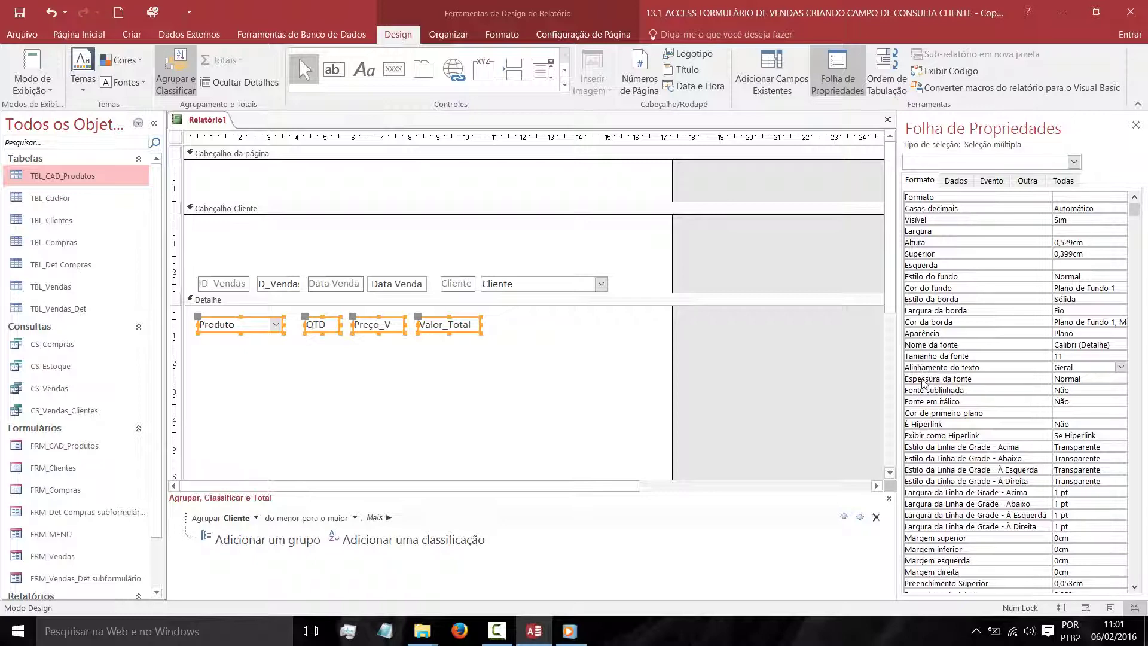
click(1120, 367)
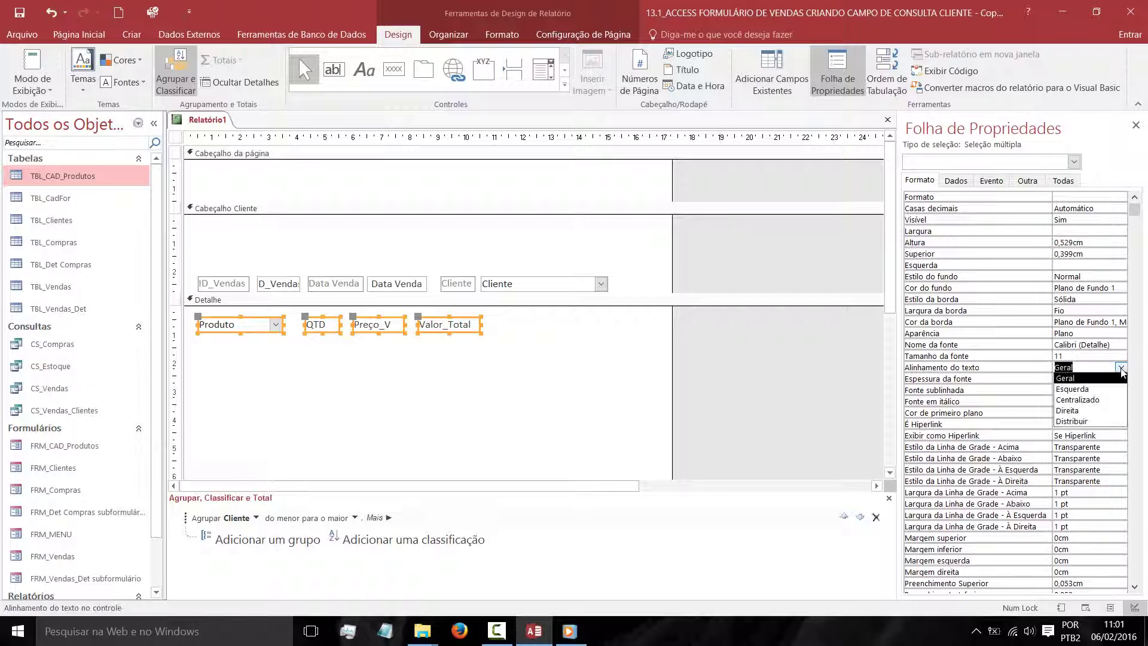
click(1083, 401)
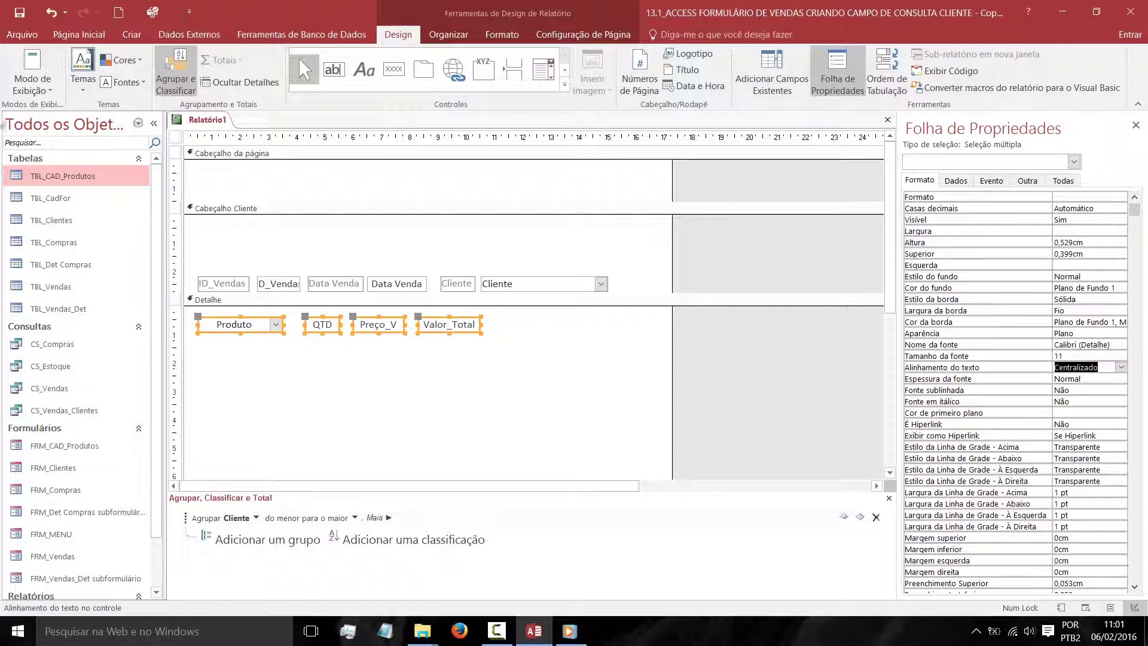
Examine the report in report view, checking value alignment and row spacing across the client groups
click(35, 89)
click(58, 115)
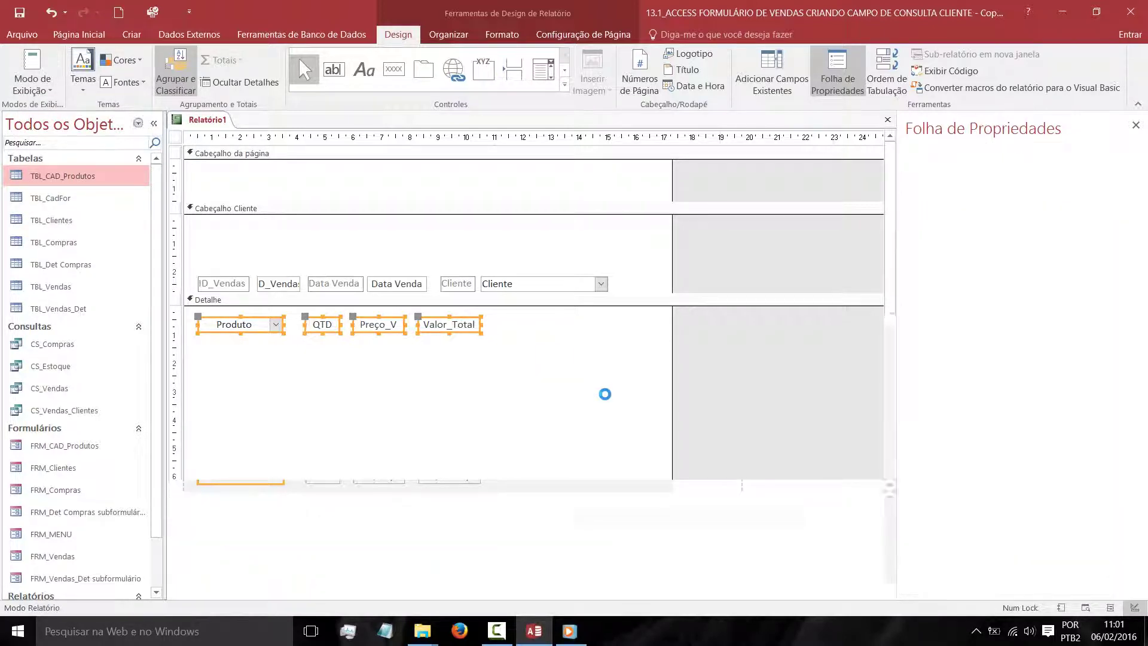
scroll(416, 376, down, 5)
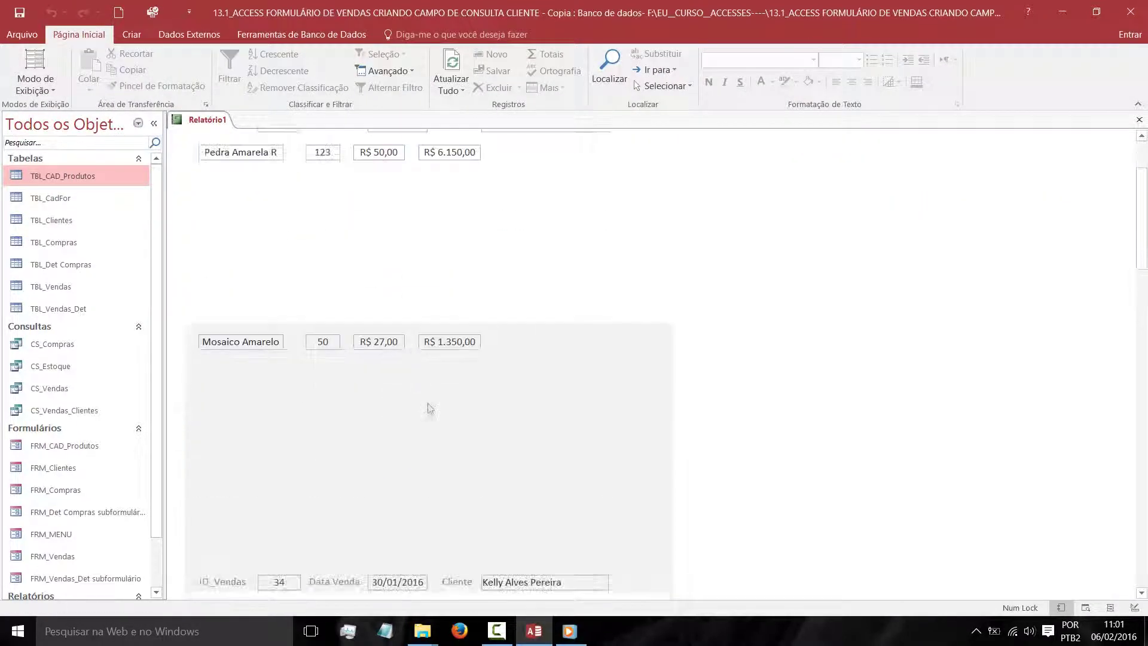
scroll(425, 412, up, 1)
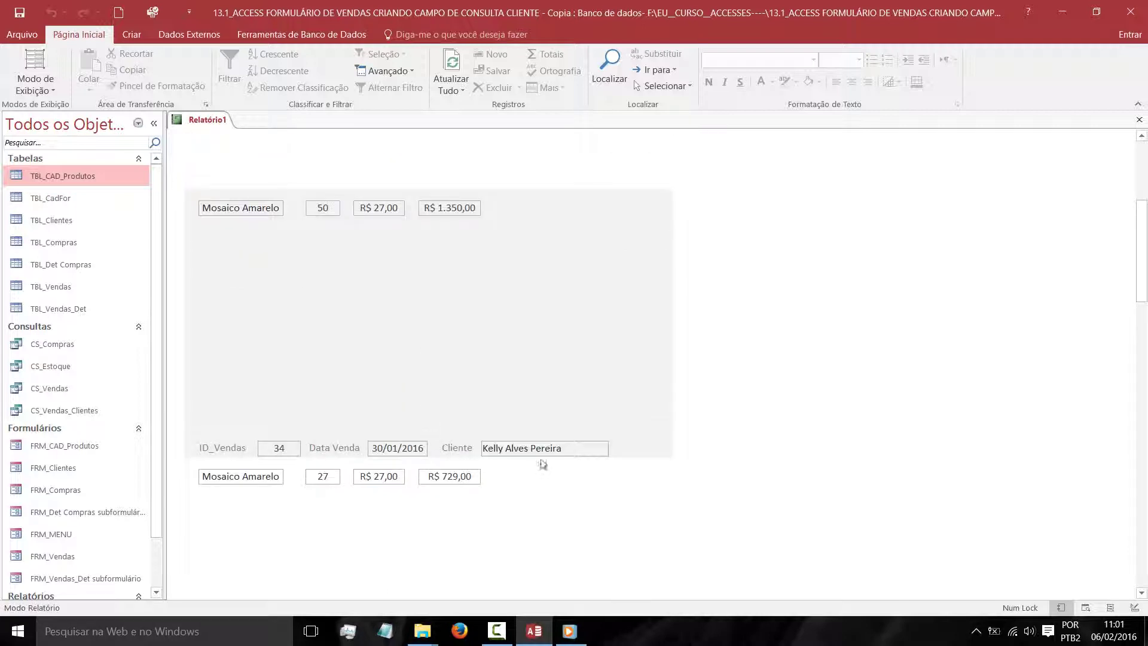
scroll(526, 463, up, 4)
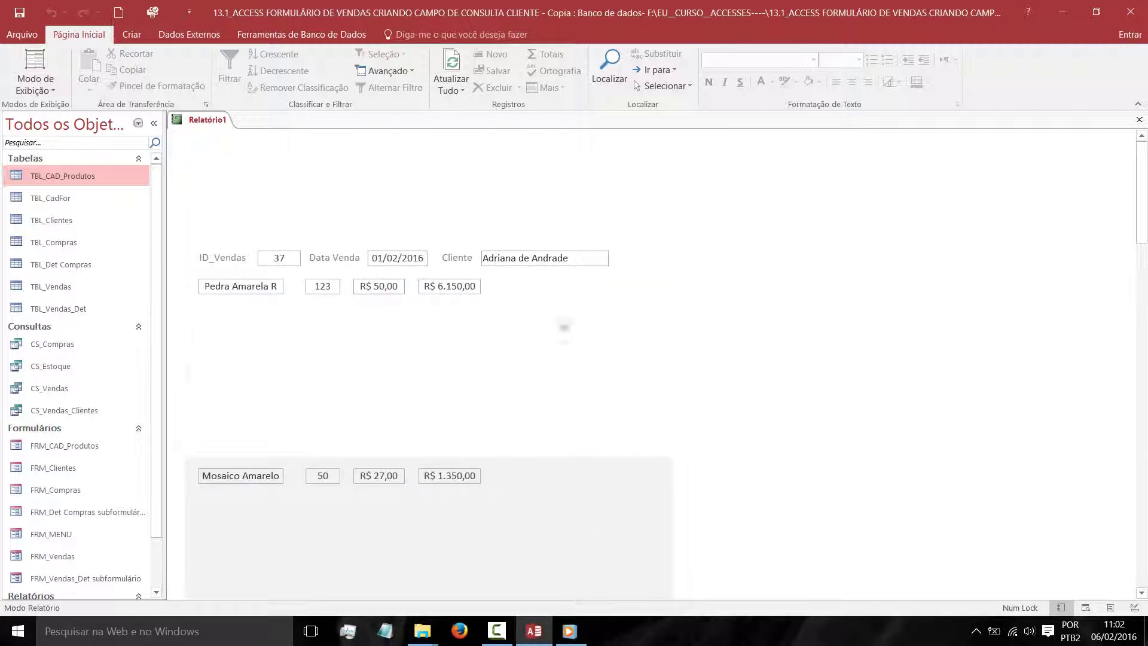
scroll(548, 480, down, 2)
scroll(549, 480, down, 5)
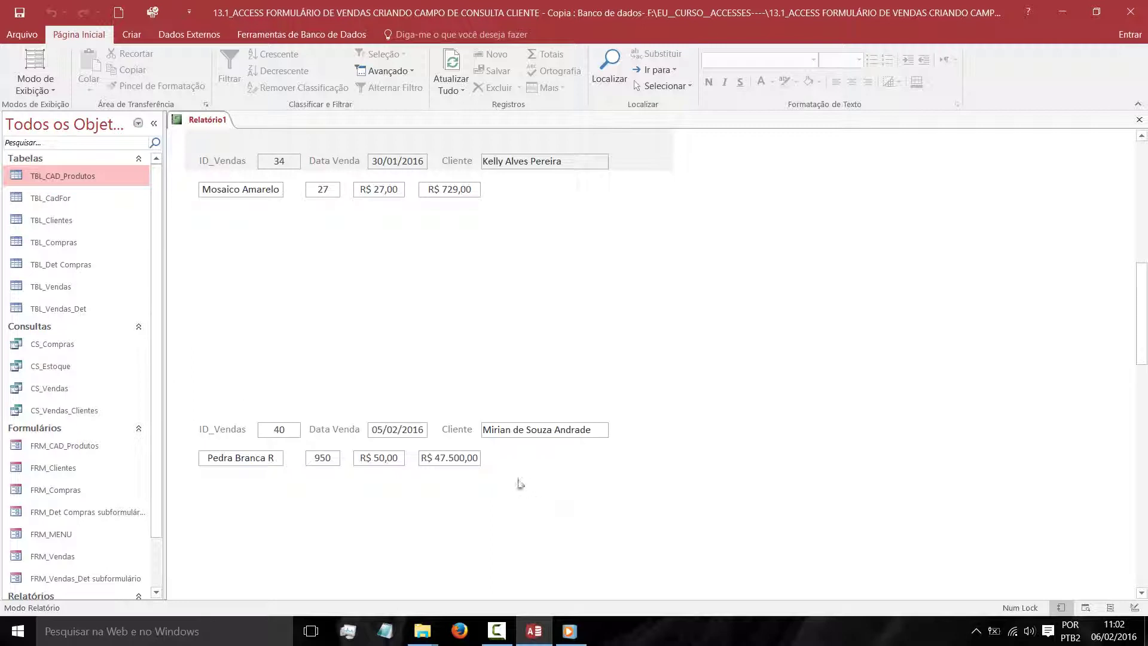
scroll(520, 484, down, 1)
scroll(516, 508, down, 4)
scroll(506, 505, up, 6)
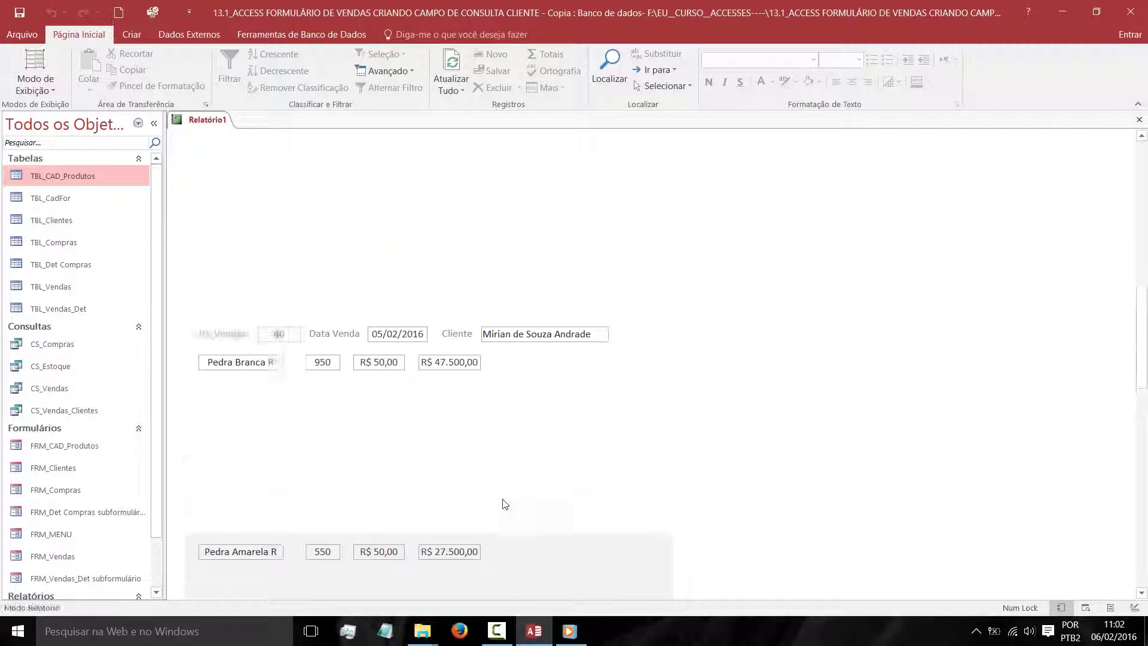
scroll(504, 506, up, 6)
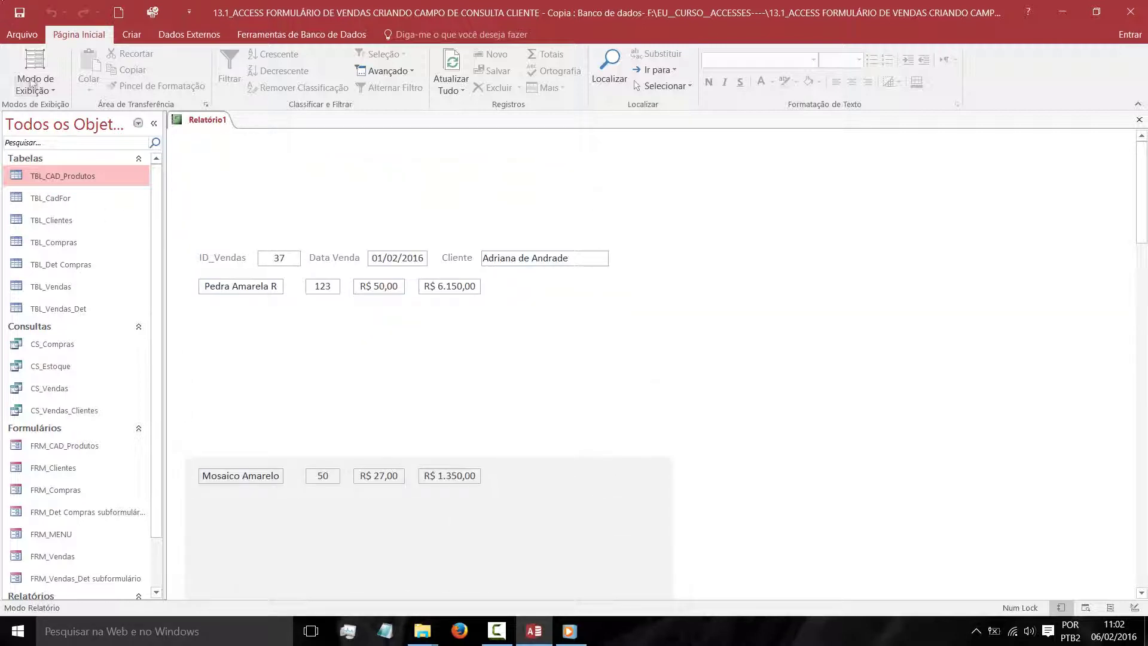
Return to design view and reduce the Detalhe section to just below its fields and the Rodapé da página to a thin strip
click(33, 83)
click(71, 208)
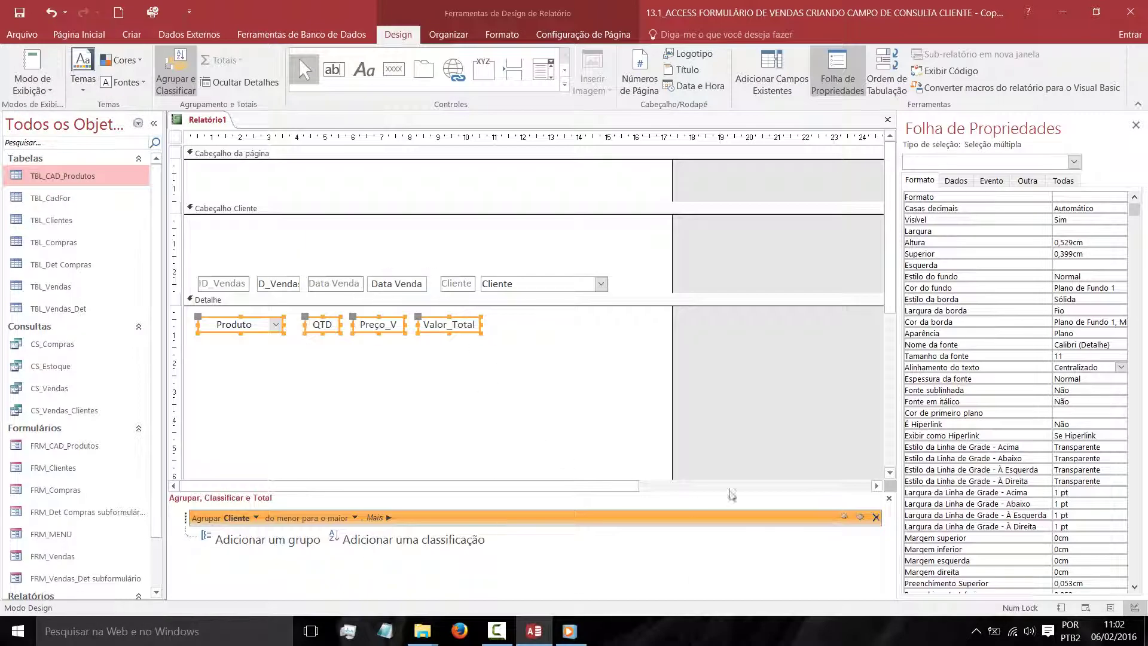
scroll(724, 441, down, 2)
drag(722, 440, 723, 291)
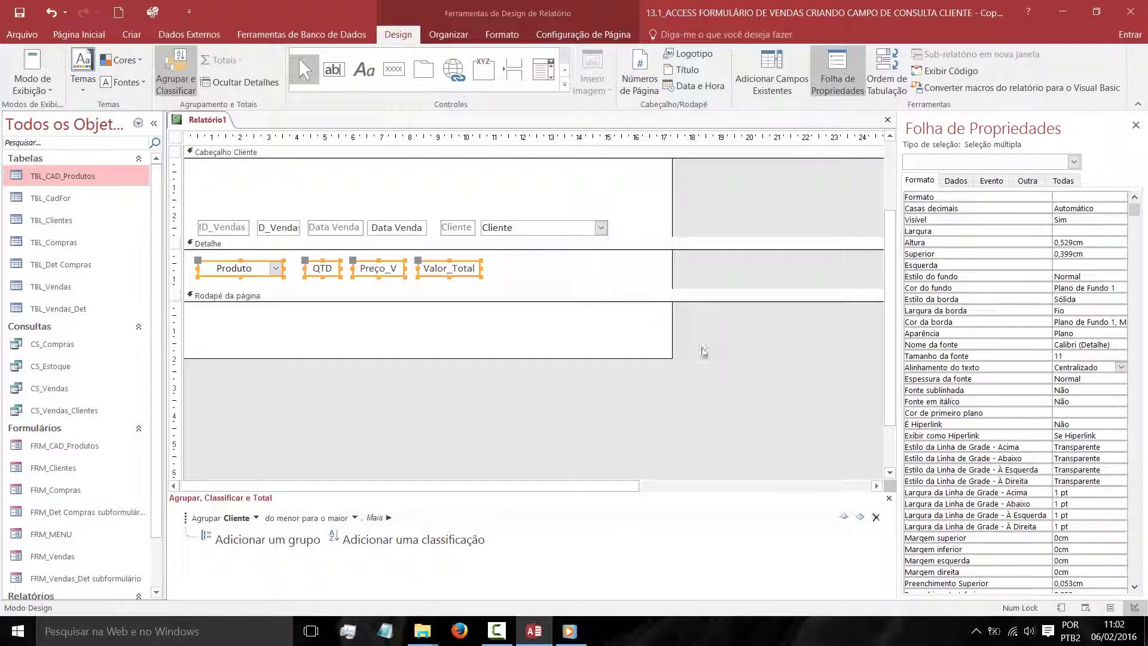
drag(644, 358, 636, 324)
Slightly reduce the height of Cabeçalho da página and trim the space below the fields in Cabeçalho Cliente
scroll(722, 370, up, 2)
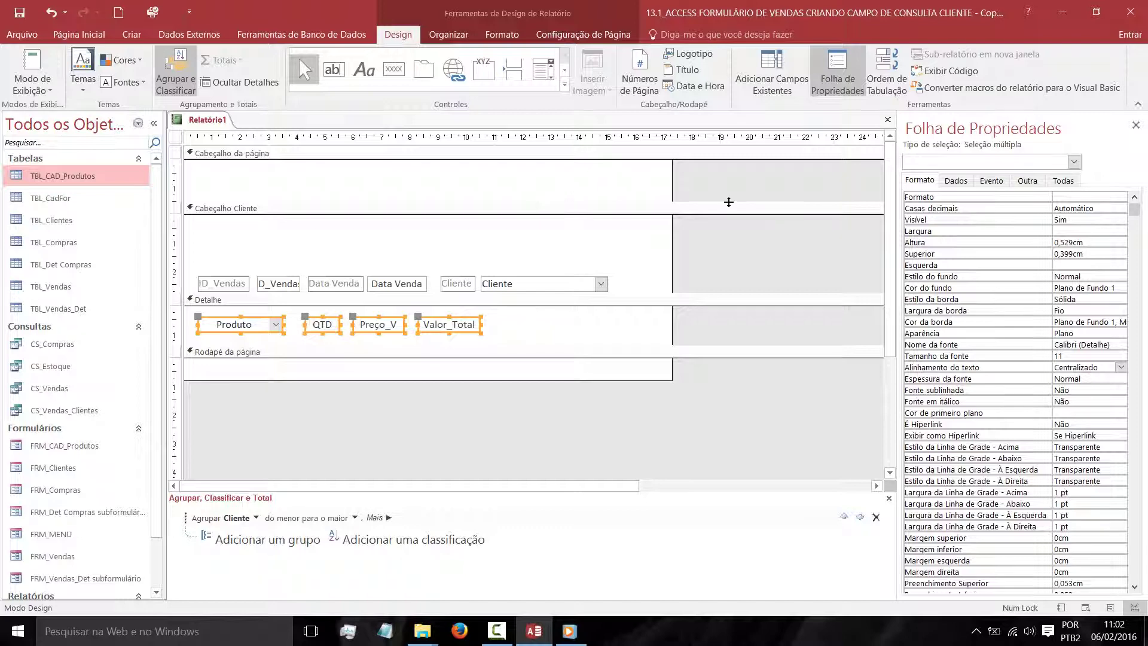
mouse_move(728, 202)
mouse_down()
mouse_move(725, 179)
mouse_move(704, 184)
mouse_move(710, 194)
mouse_up()
mouse_move(717, 285)
mouse_down()
mouse_move(704, 256)
mouse_move(717, 244)
mouse_move(719, 263)
mouse_up()
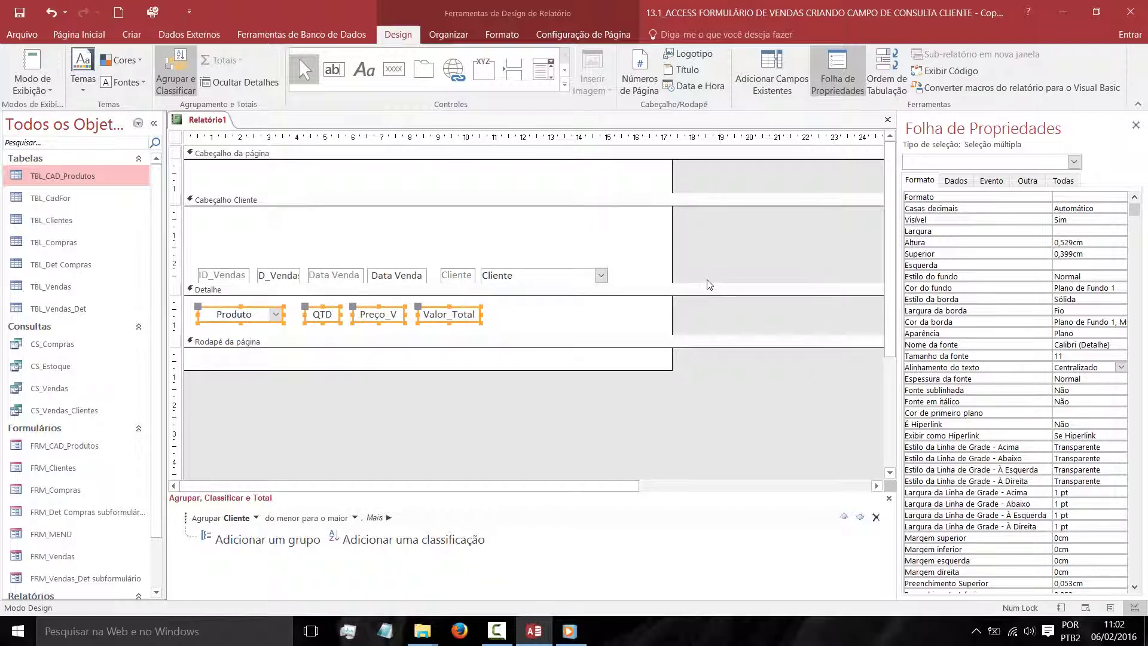
Try to reduce the height of the Cabeçalho Cliente section further
click(720, 359)
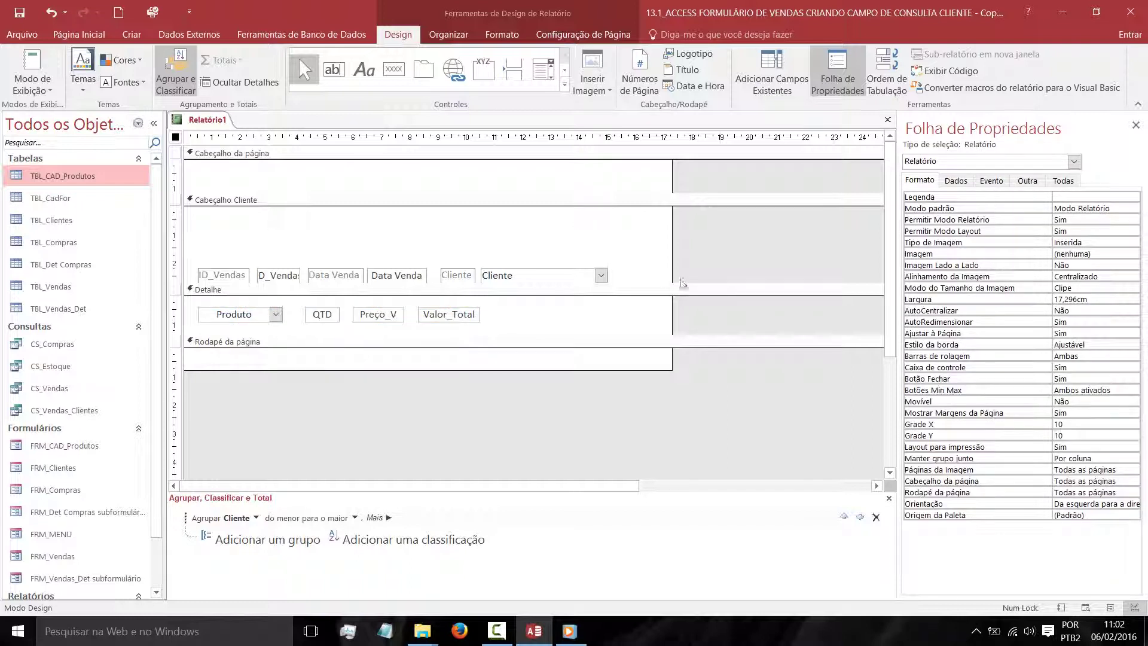
drag(684, 284, 684, 256)
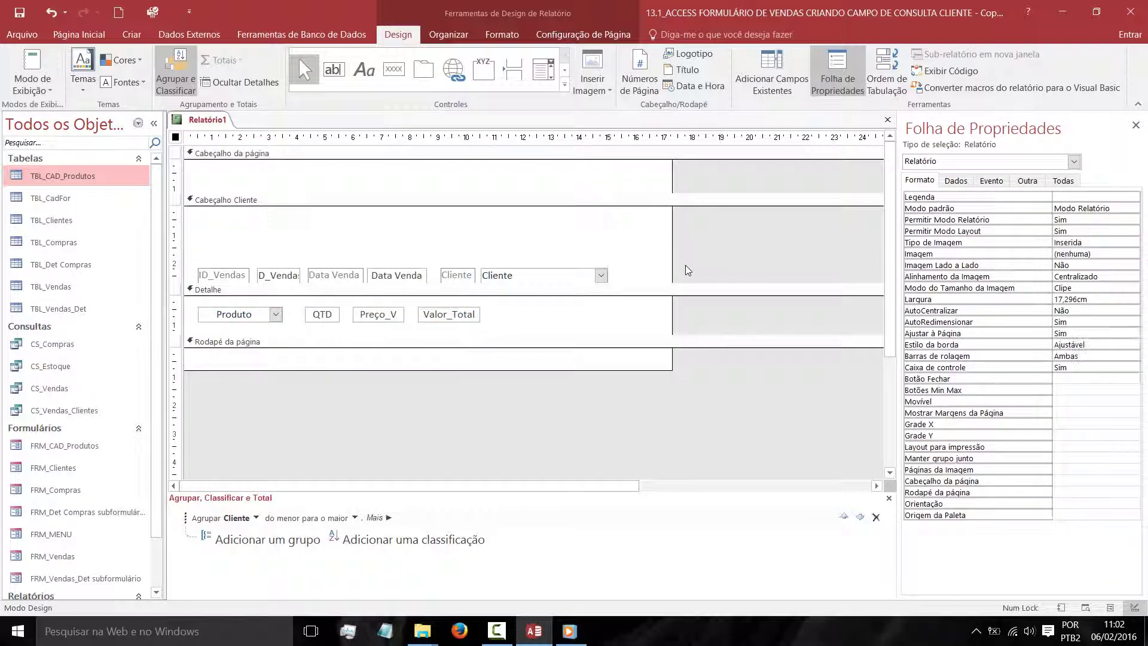
drag(650, 280, 638, 256)
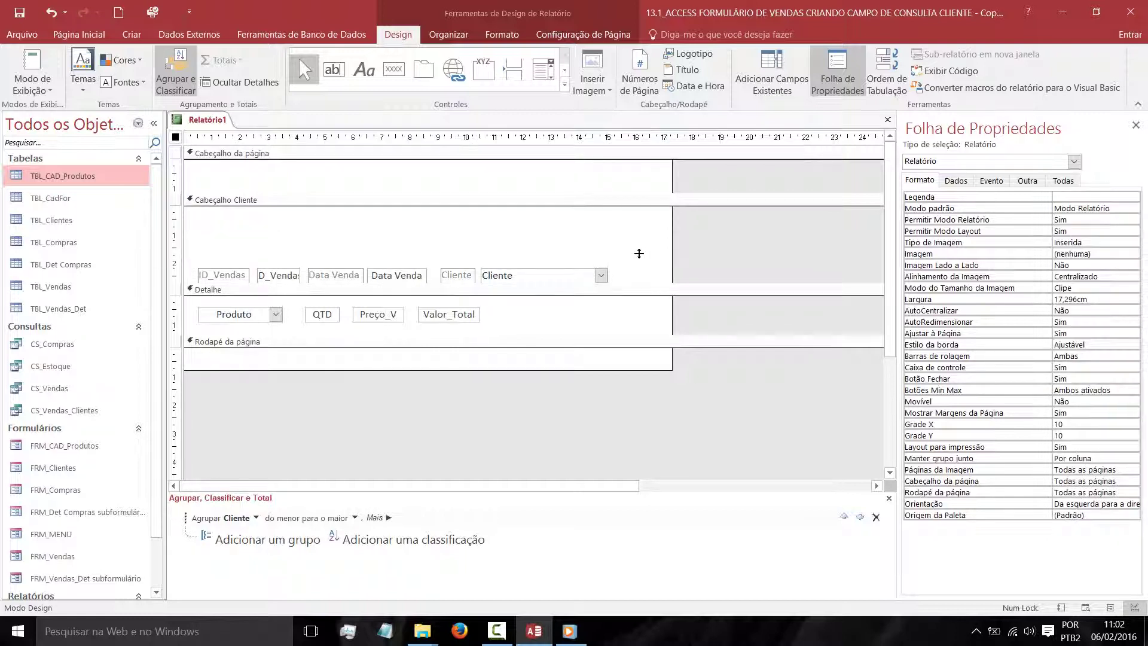
click(589, 224)
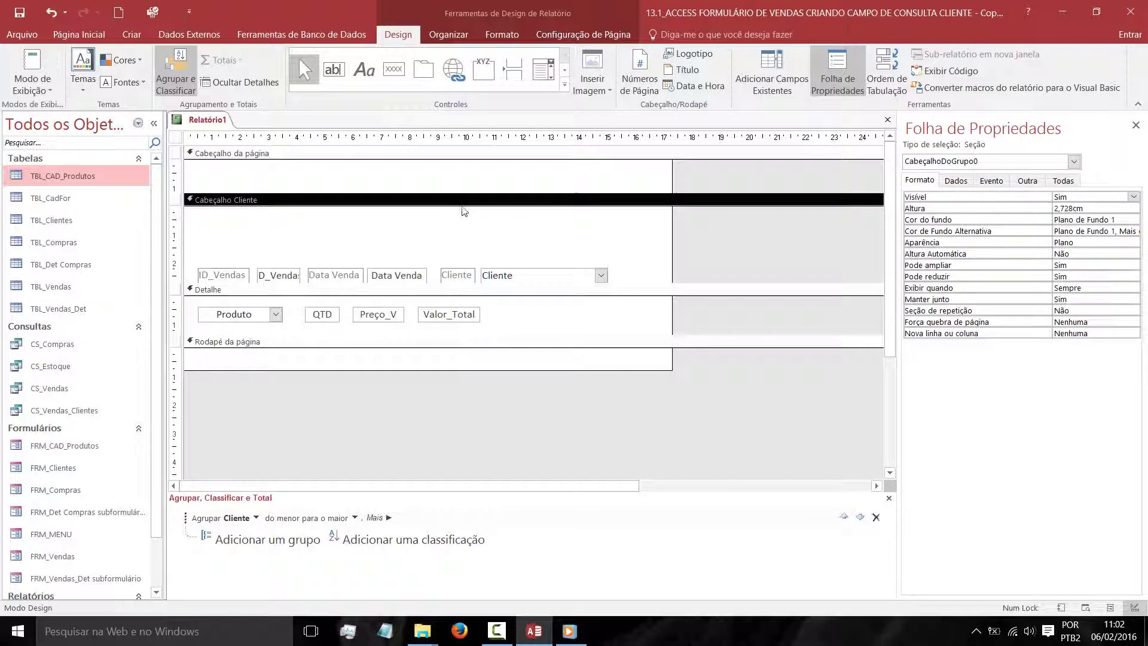
Examine the spacing between client groups in report view, then return the report to design view
click(33, 66)
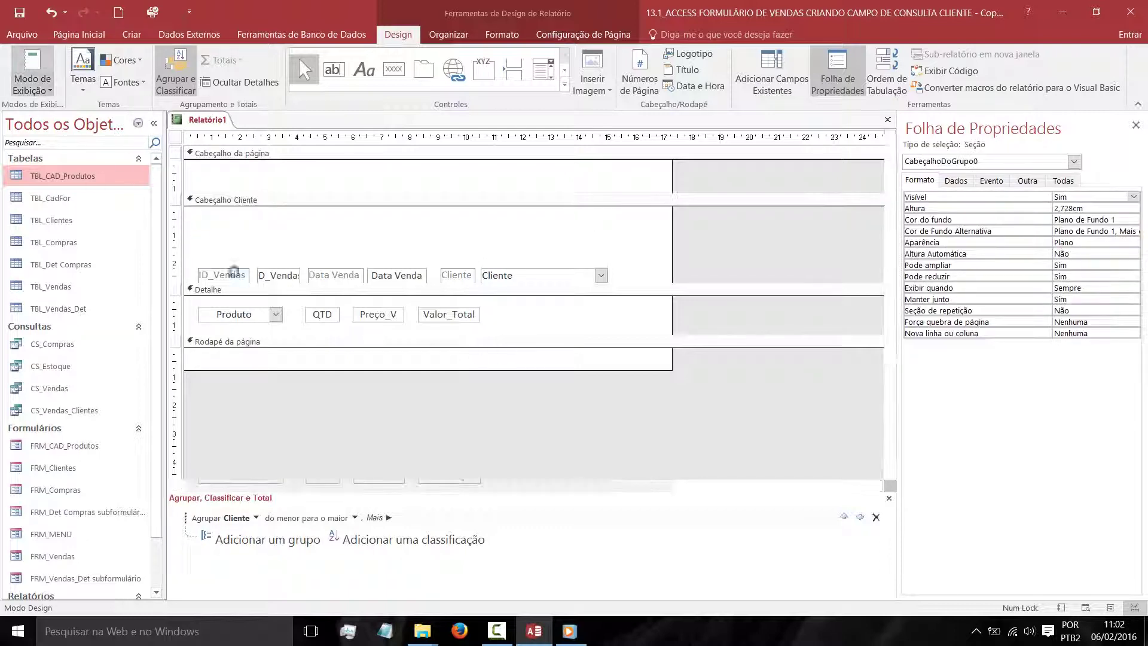
scroll(599, 422, down, 2)
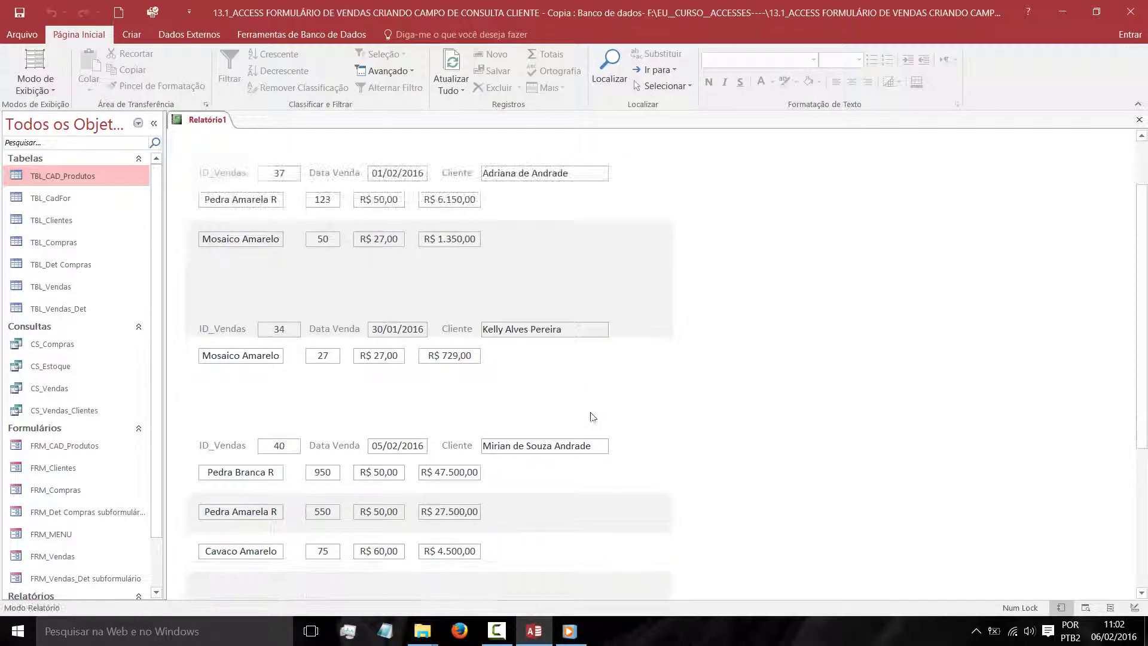
scroll(589, 415, up, 1)
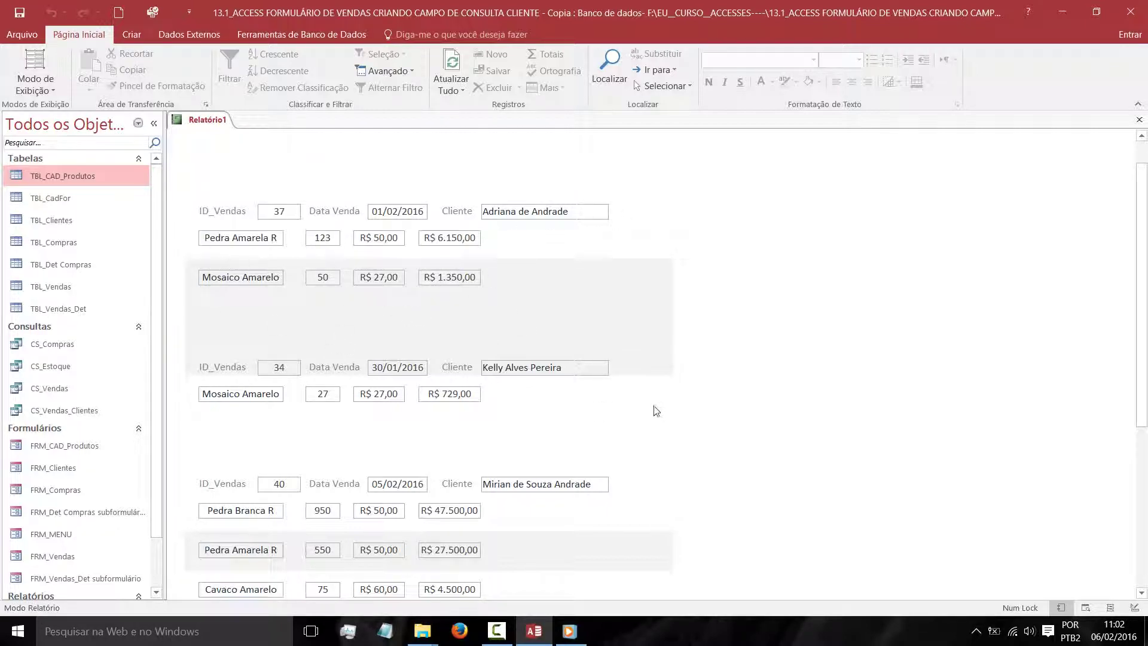
scroll(654, 411, down, 3)
scroll(649, 415, down, 4)
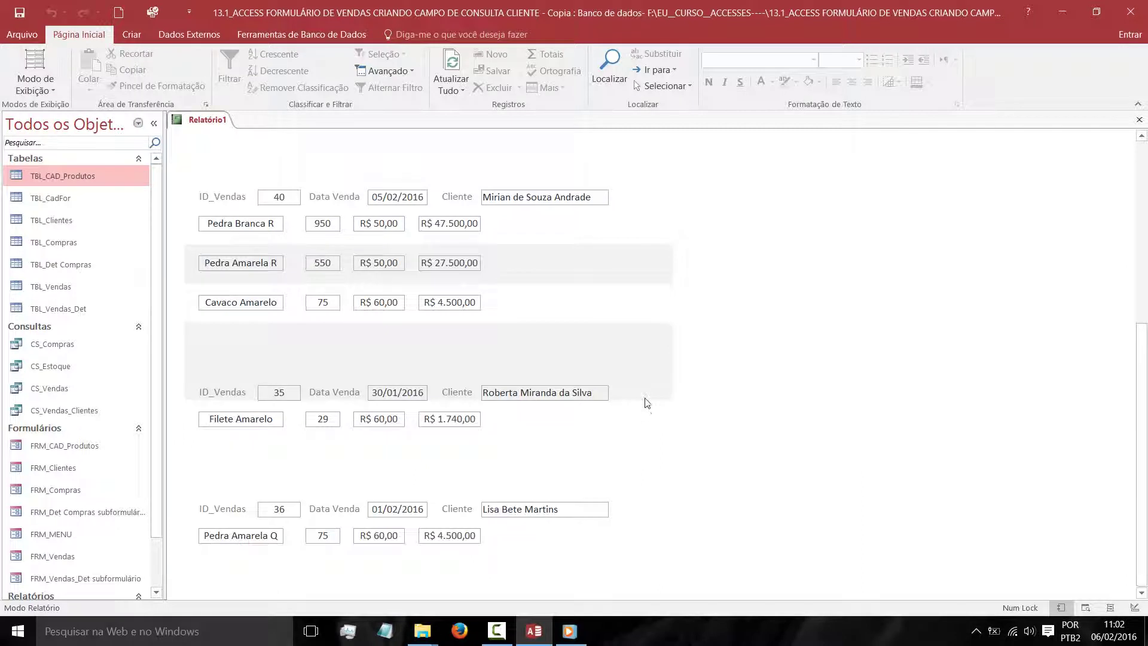
scroll(648, 401, up, 3)
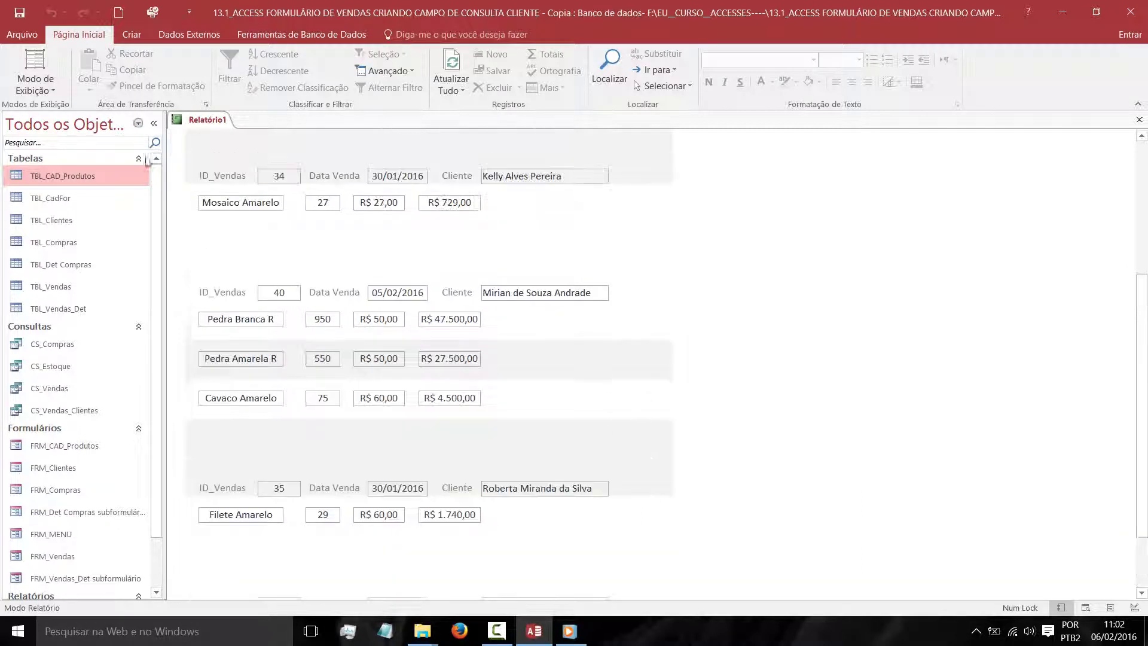
click(35, 90)
click(72, 207)
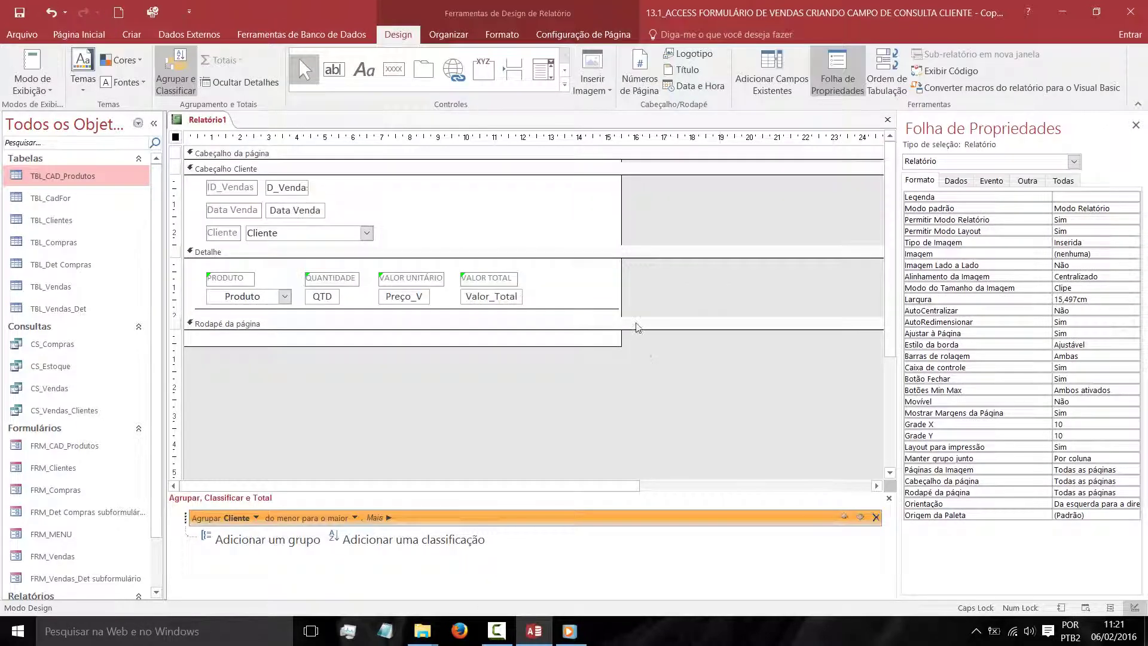
click(497, 631)
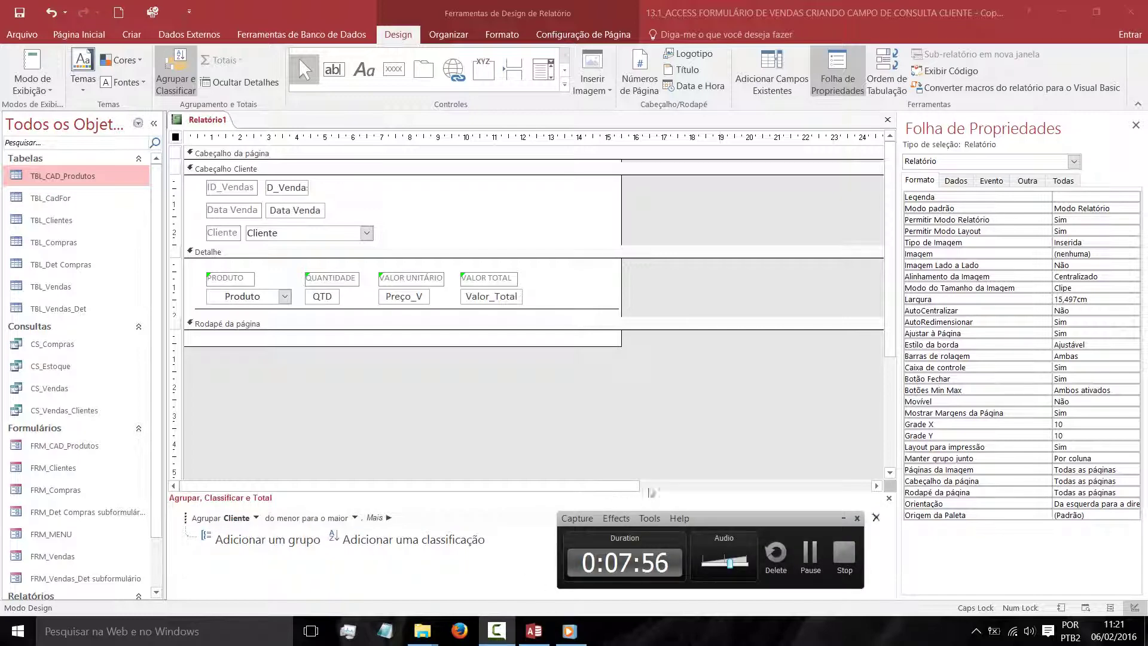
click(843, 517)
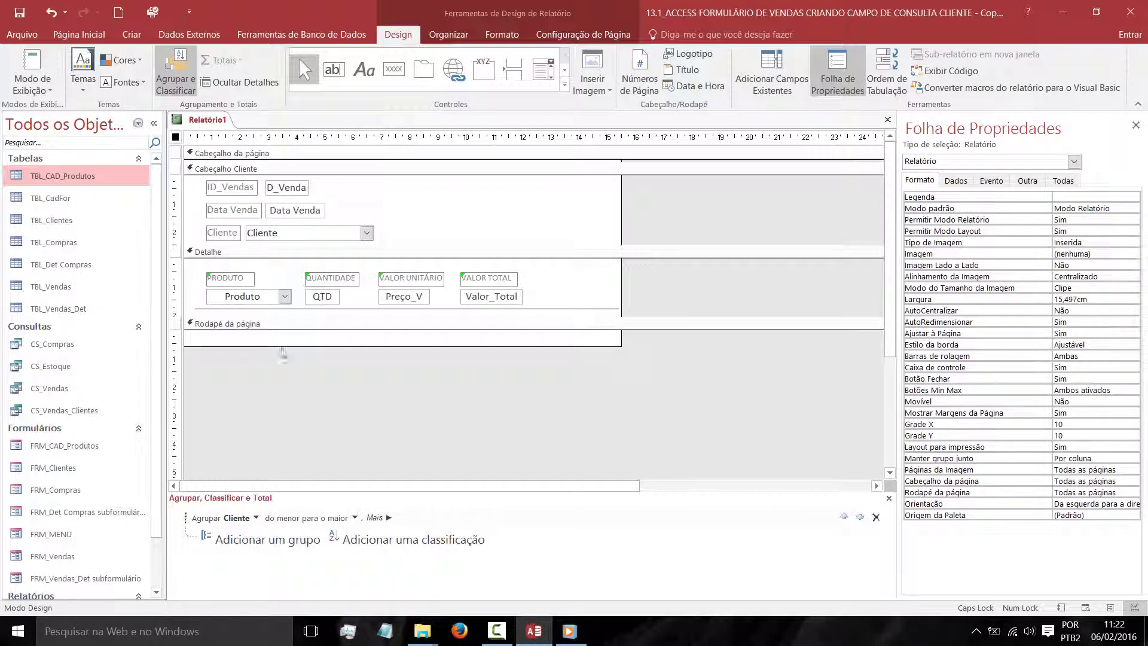
Examine the rearranged report in report view, checking column labels, separator lines and spacing across all client groups
click(14, 70)
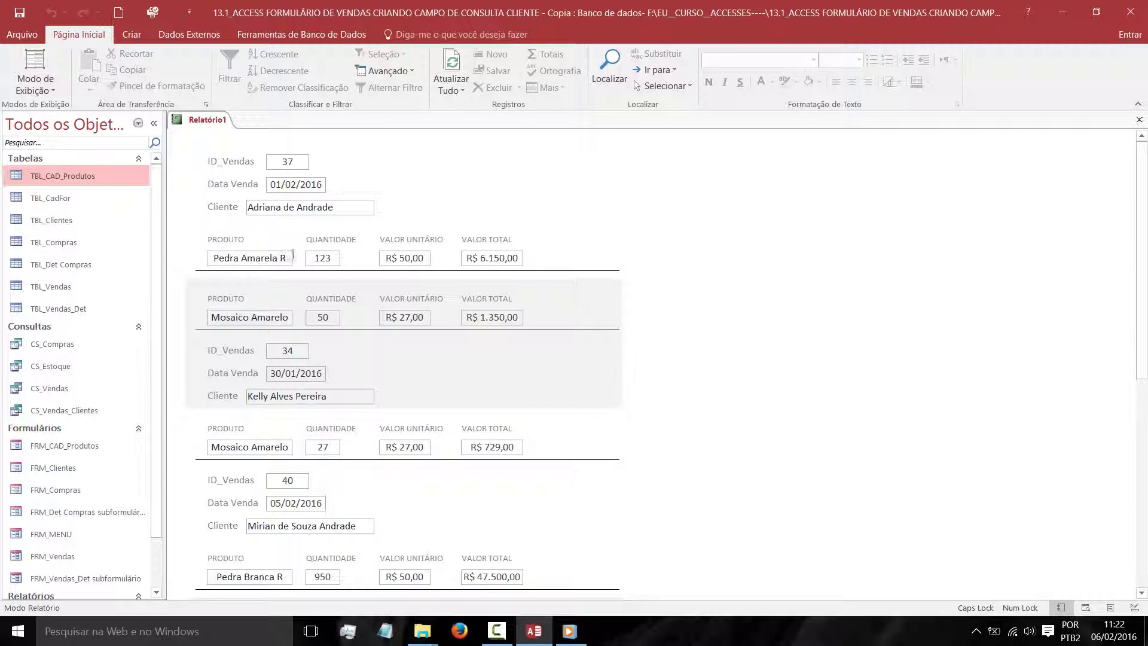
scroll(496, 376, down, 5)
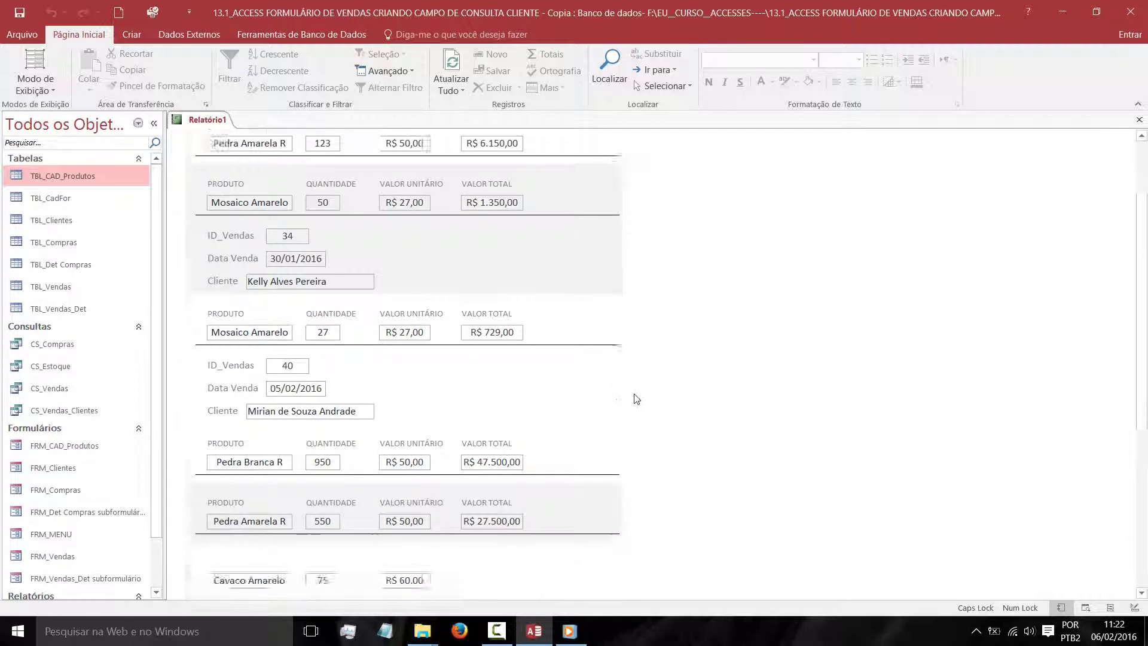
scroll(625, 401, down, 1)
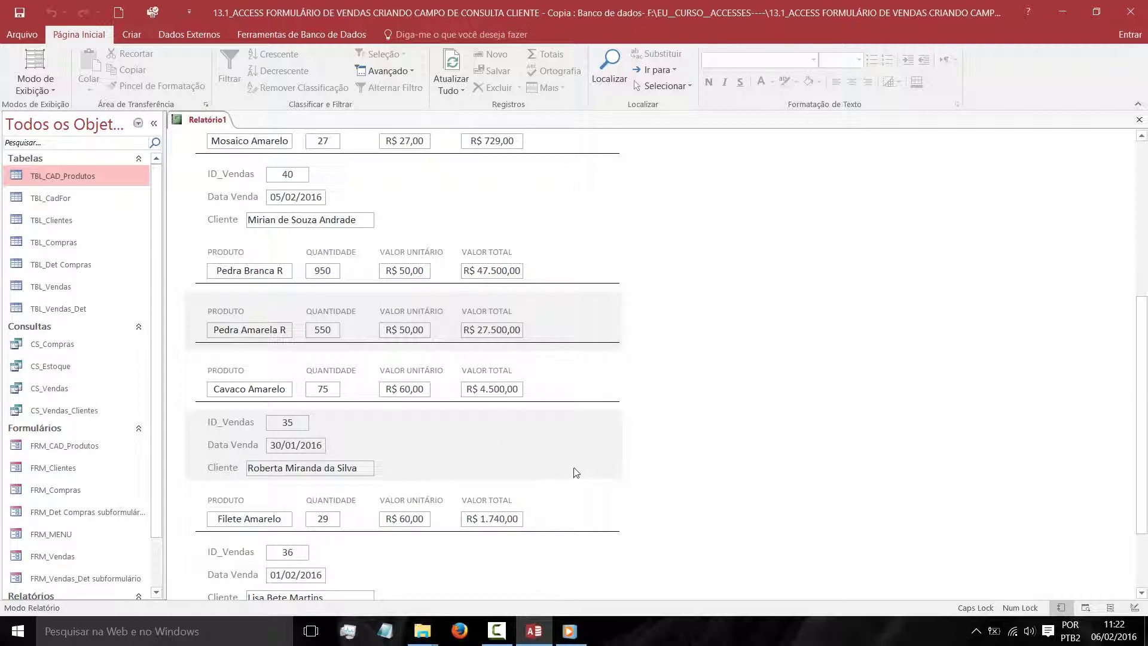
scroll(575, 472, down, 4)
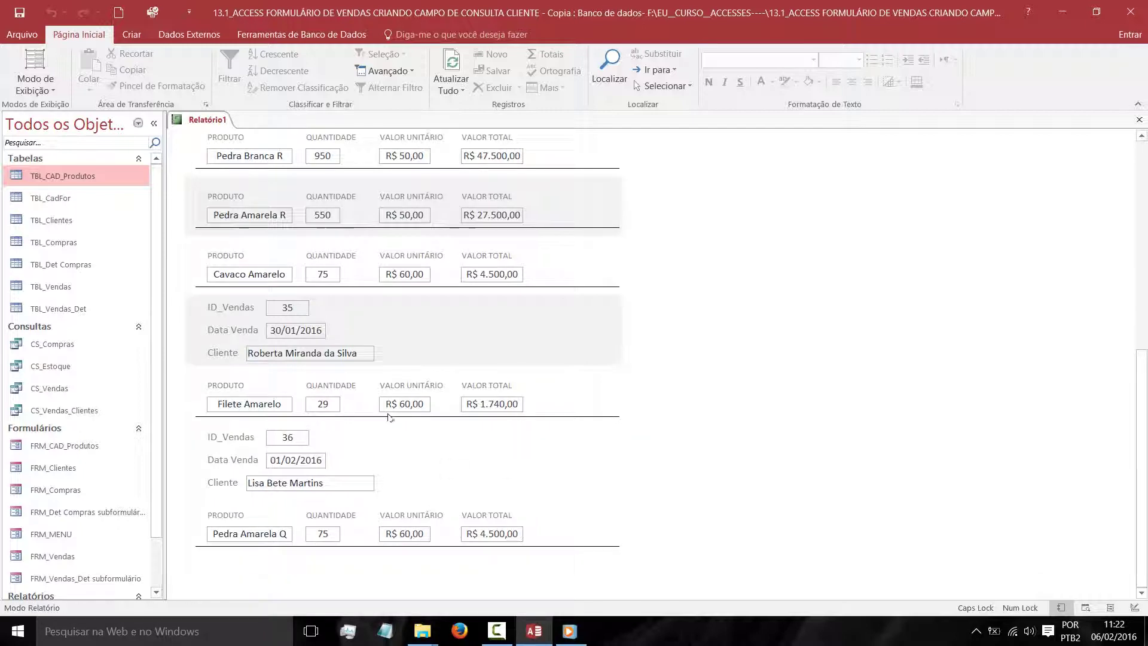
scroll(661, 482, up, 9)
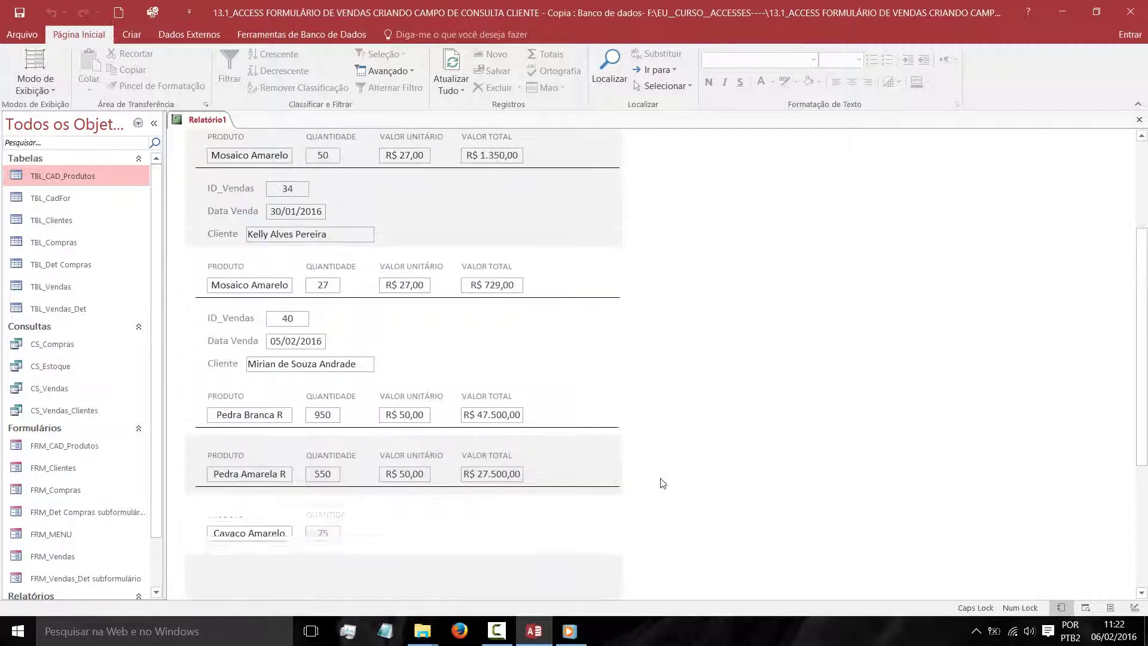
scroll(661, 482, up, 5)
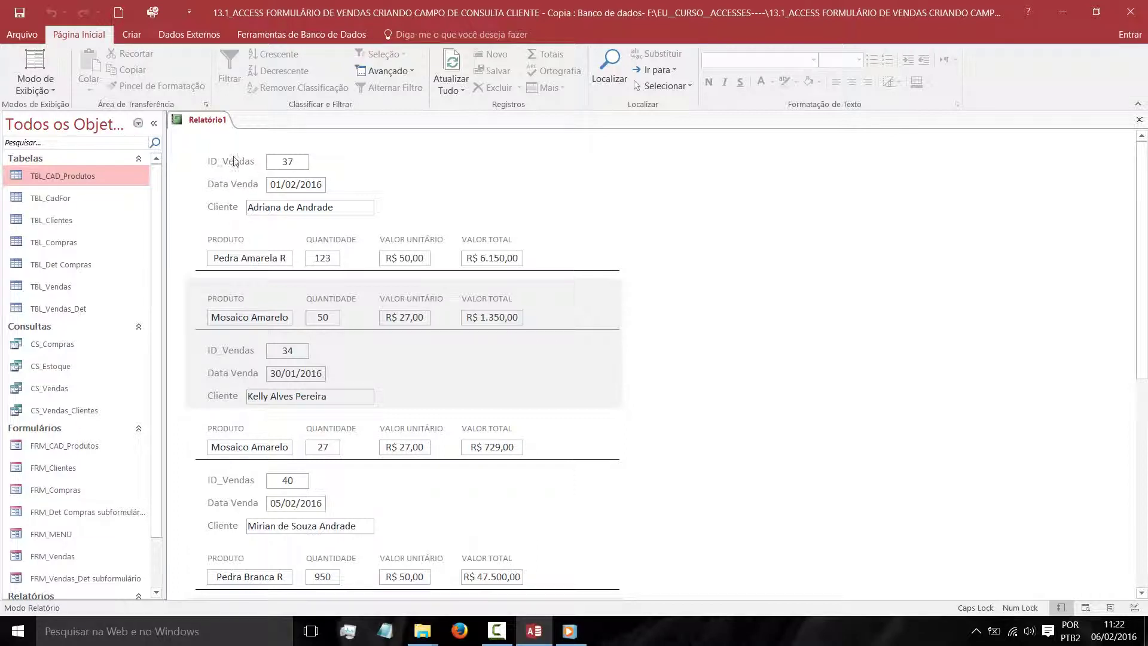
right_click(206, 123)
click(235, 133)
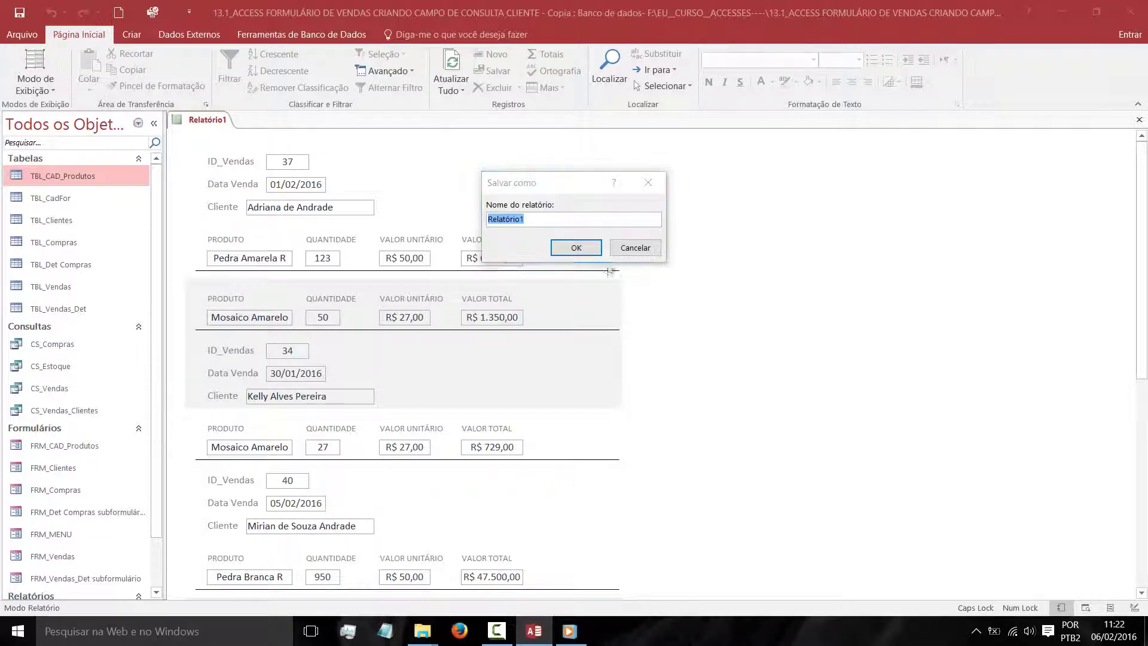
key(Return)
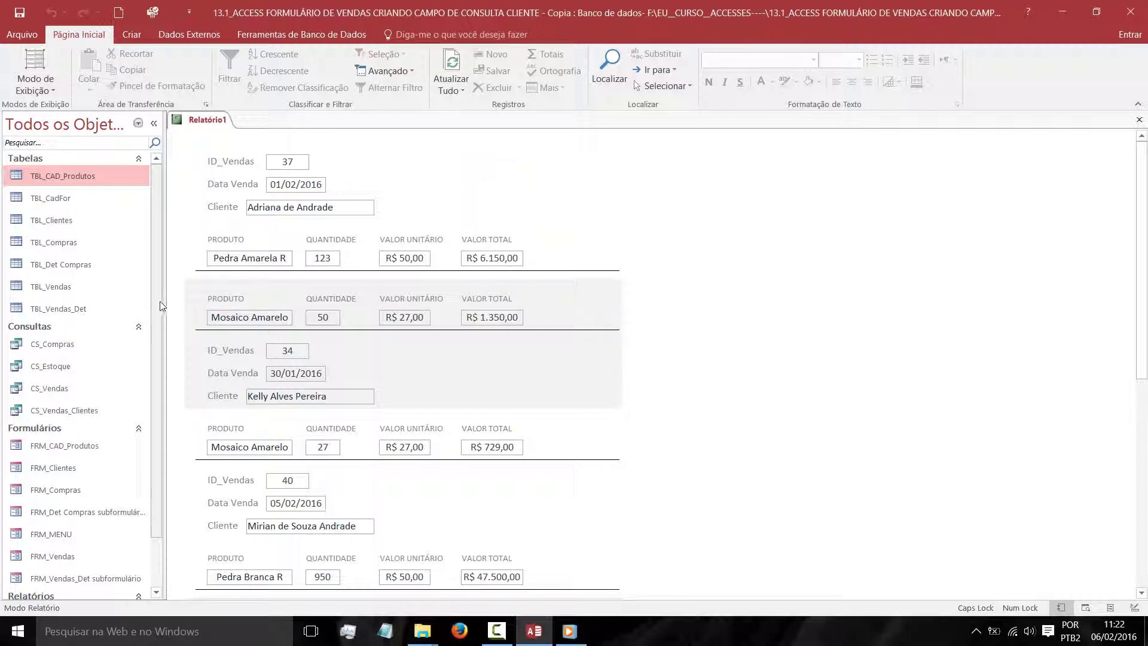
Save the report as REL_Vendas_Cliente, matching the existing report names, and look through its client groups
scroll(90, 419, down, 2)
scroll(125, 472, down, 1)
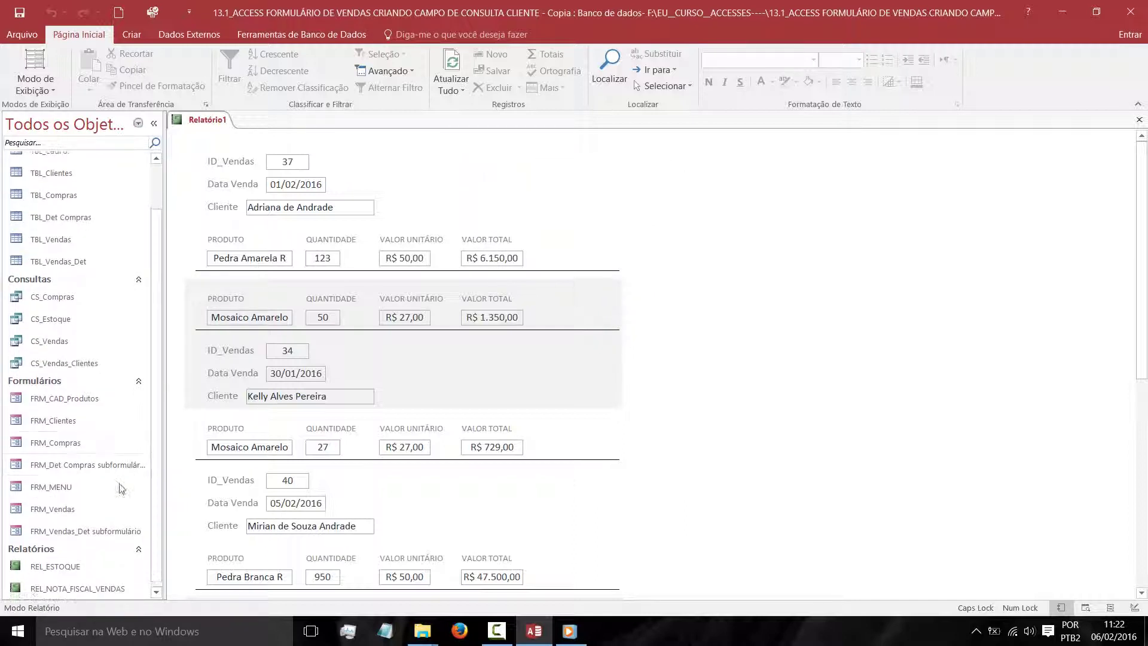
right_click(205, 121)
click(242, 125)
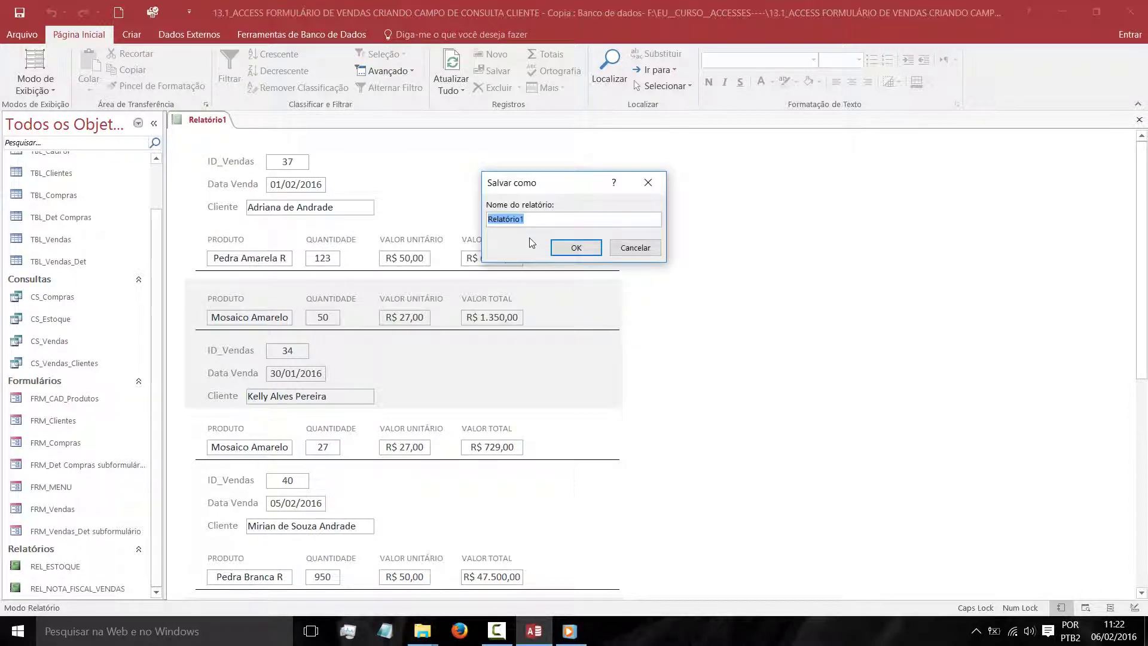
text(r)
key(Caps_Lock)
key(BackSpace)
key(Caps_Lock)
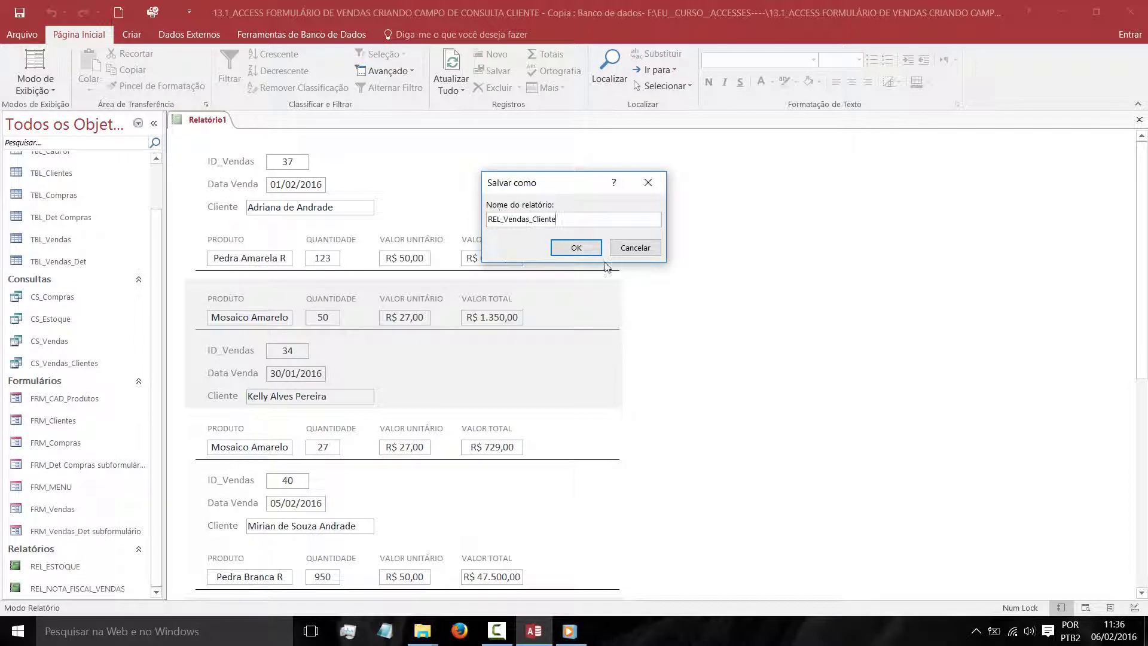
click(576, 247)
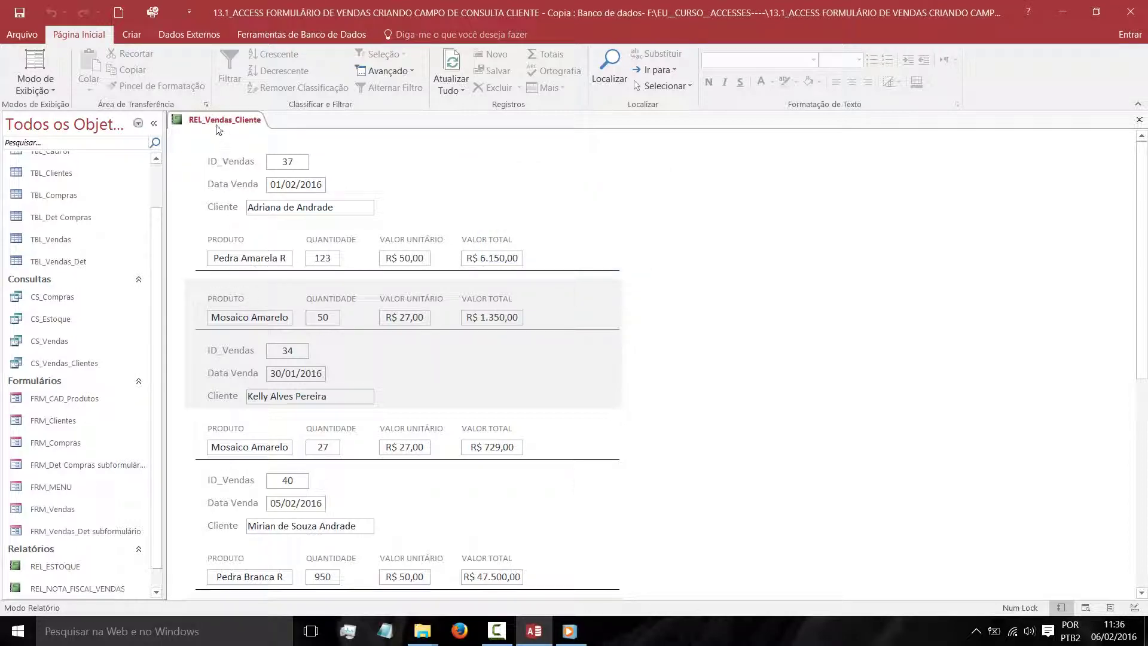
scroll(484, 419, down, 5)
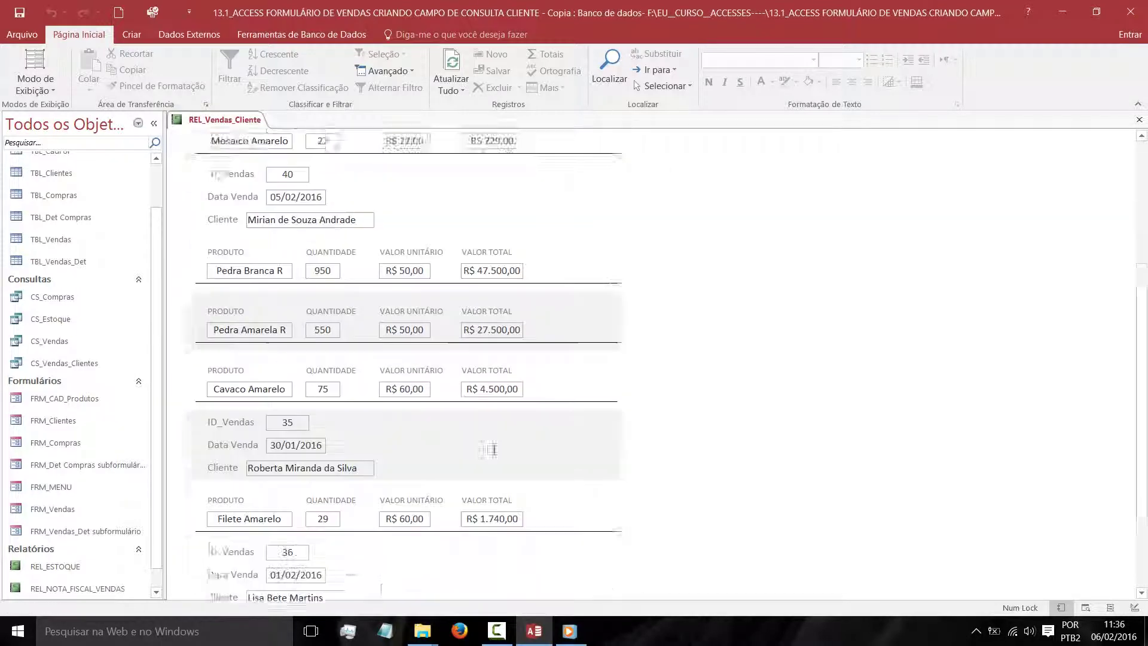
scroll(489, 449, down, 2)
scroll(469, 423, up, 7)
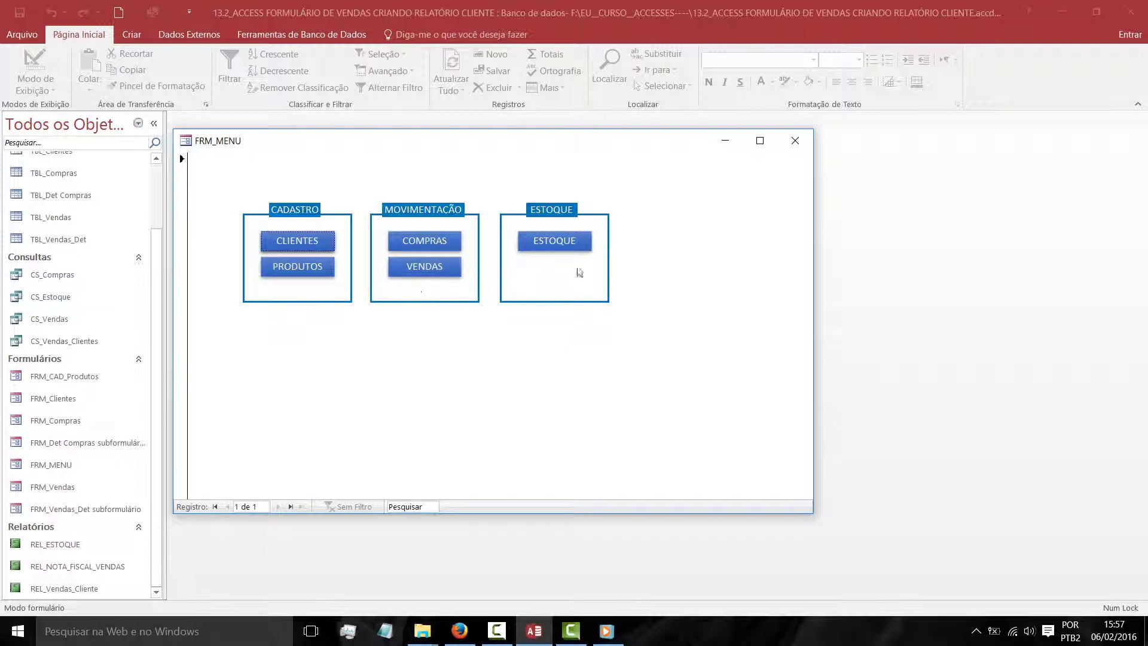
Close the FRM_MENU form and reopen it in design view
click(793, 143)
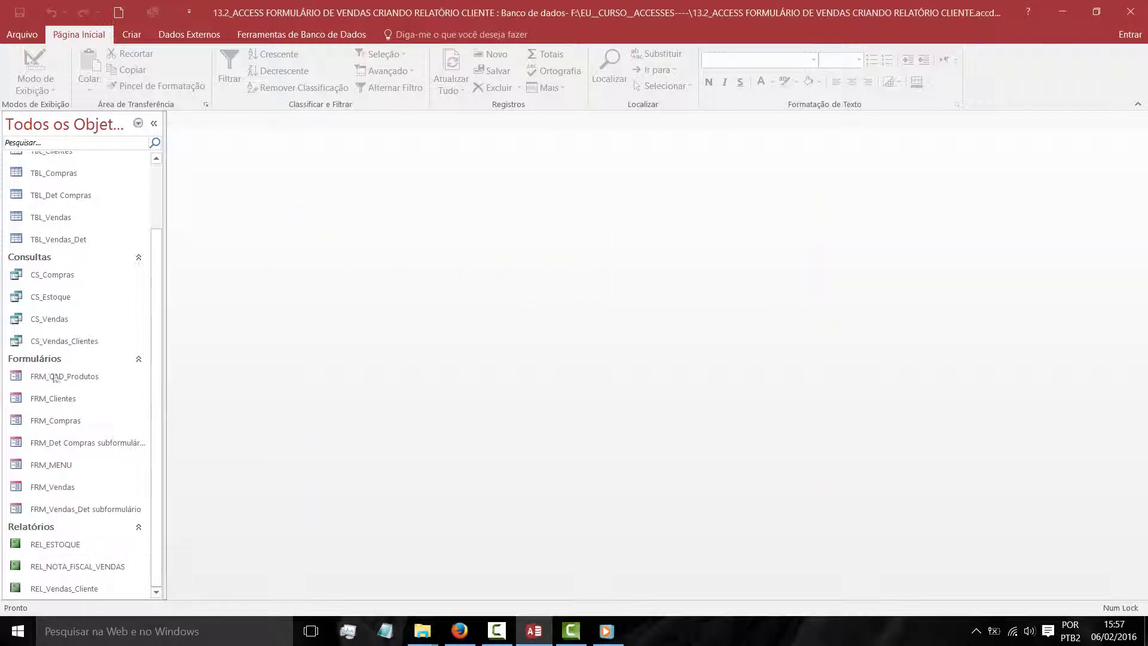
right_click(55, 463)
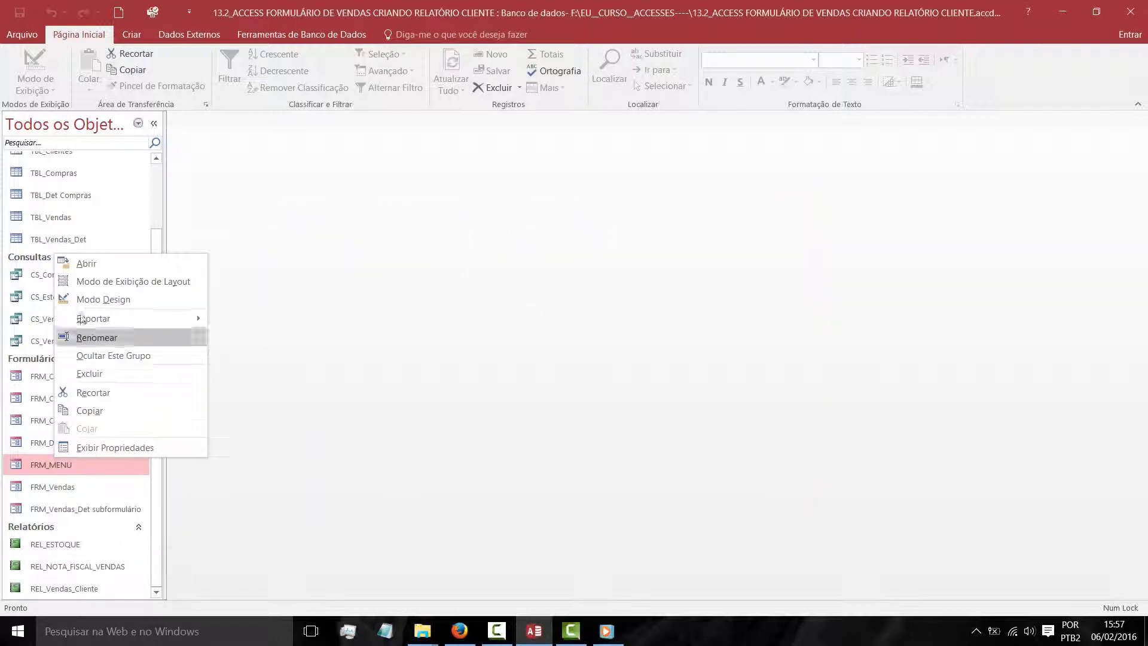
click(94, 299)
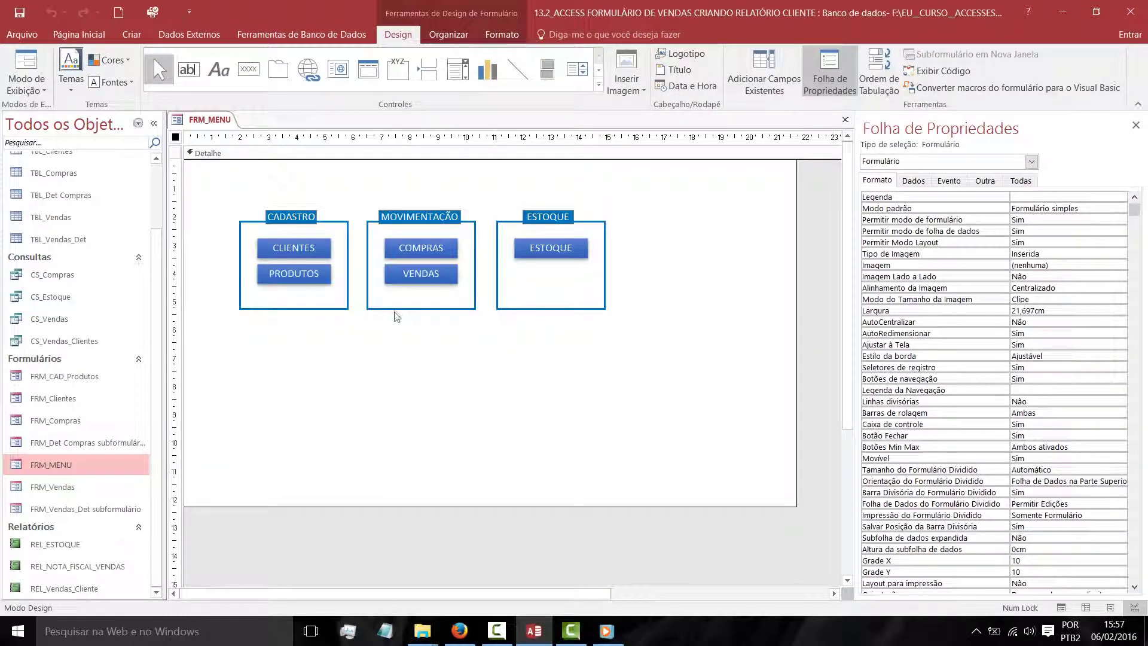
Extend the CADASTRO, MOVIMENTAÇÃO and ESTOQUE frames downward together by about 1 cm
click(412, 309)
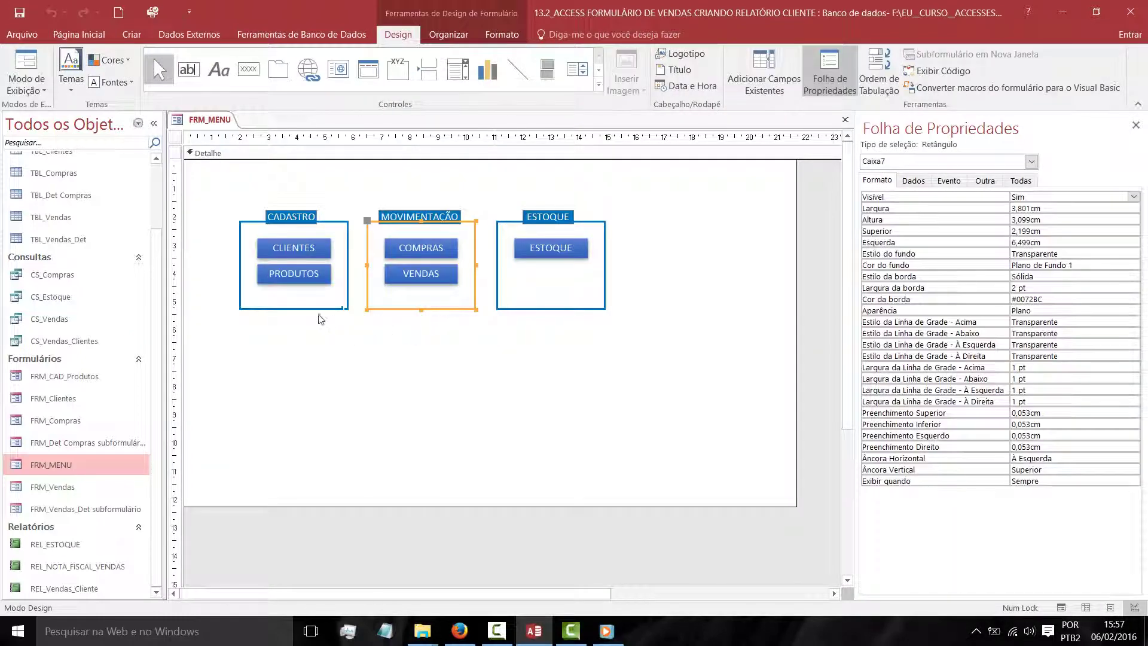
shift+click(521, 310)
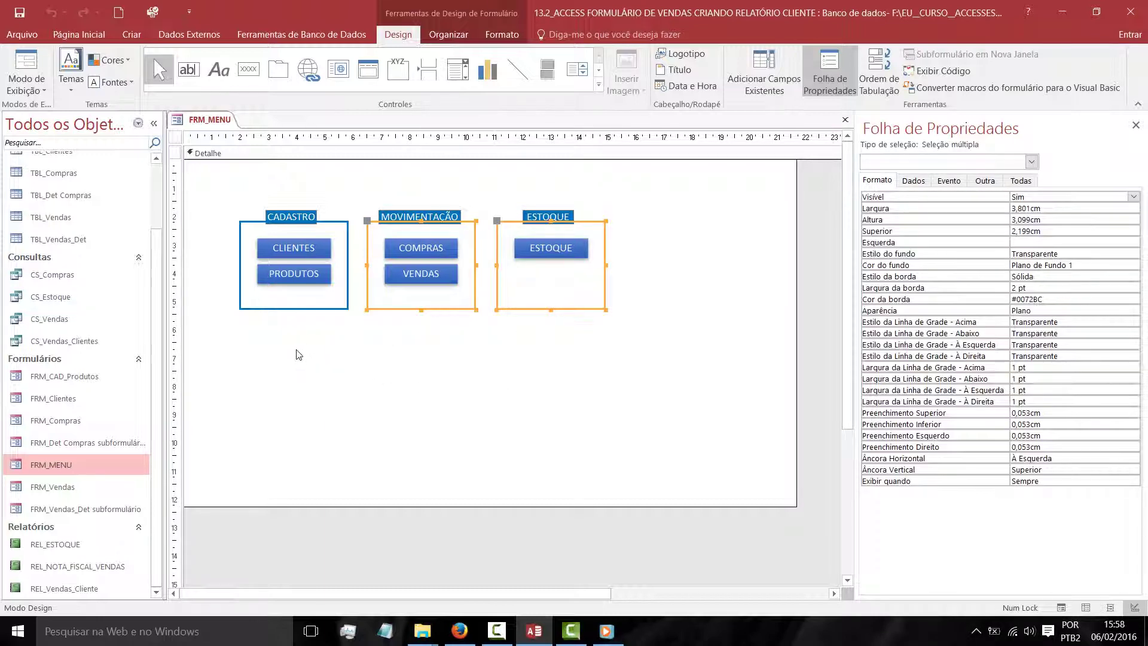
shift+click(289, 309)
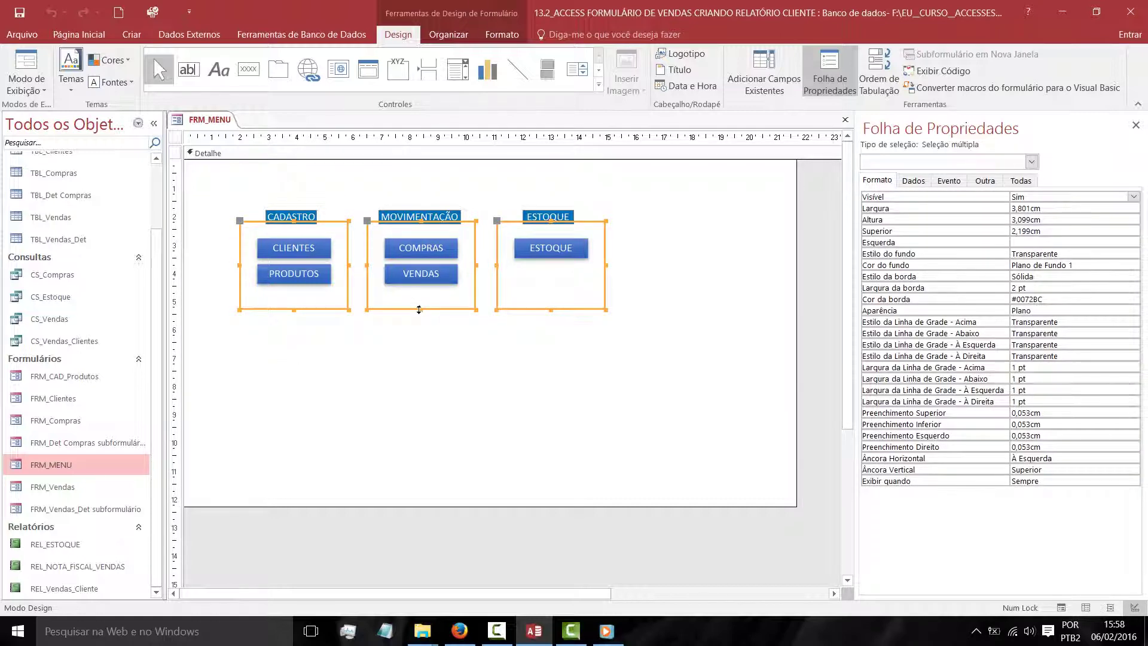
drag(421, 310, 418, 341)
click(424, 380)
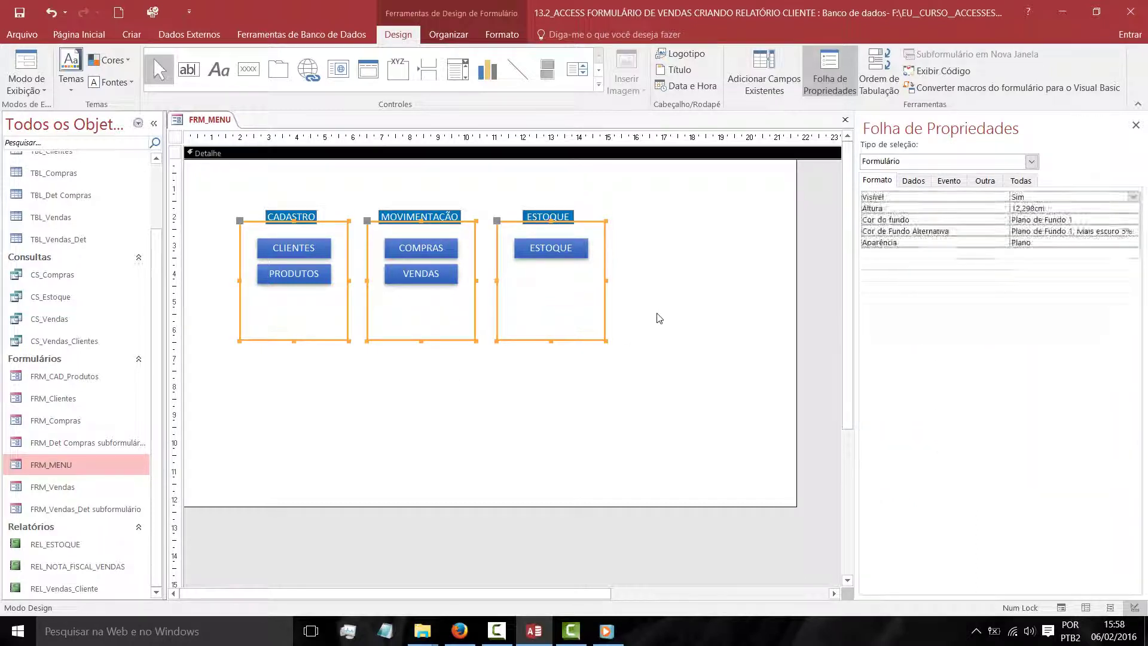
Duplicate the VENDAS button directly below the original inside the MOVIMENTAÇÃO frame
click(417, 310)
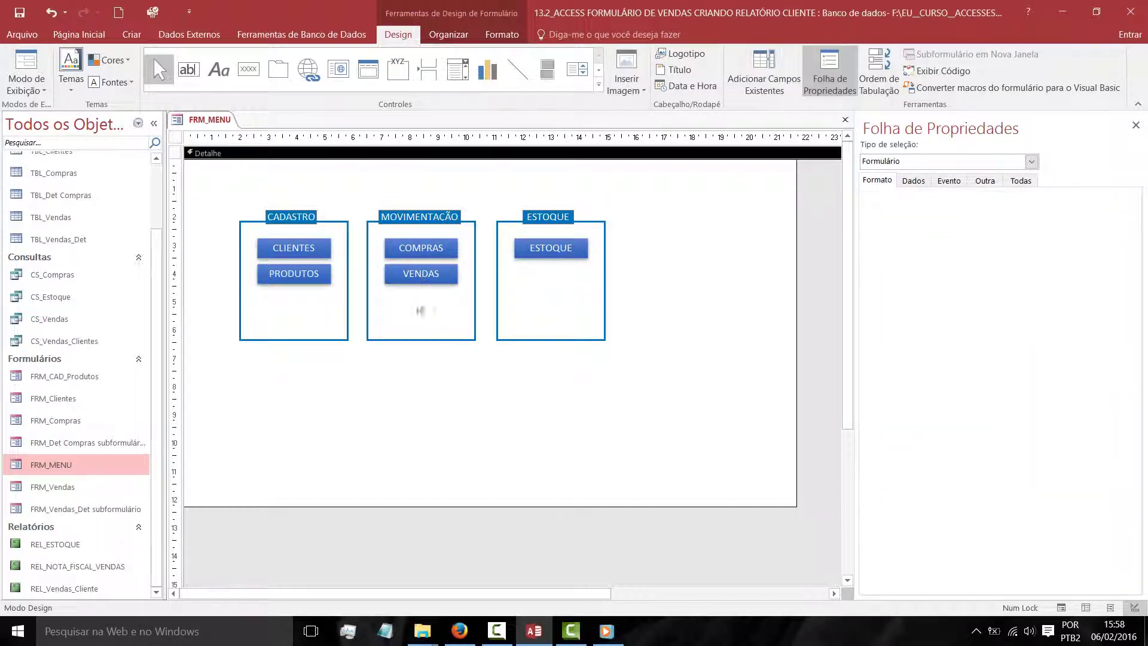
key(Tab)
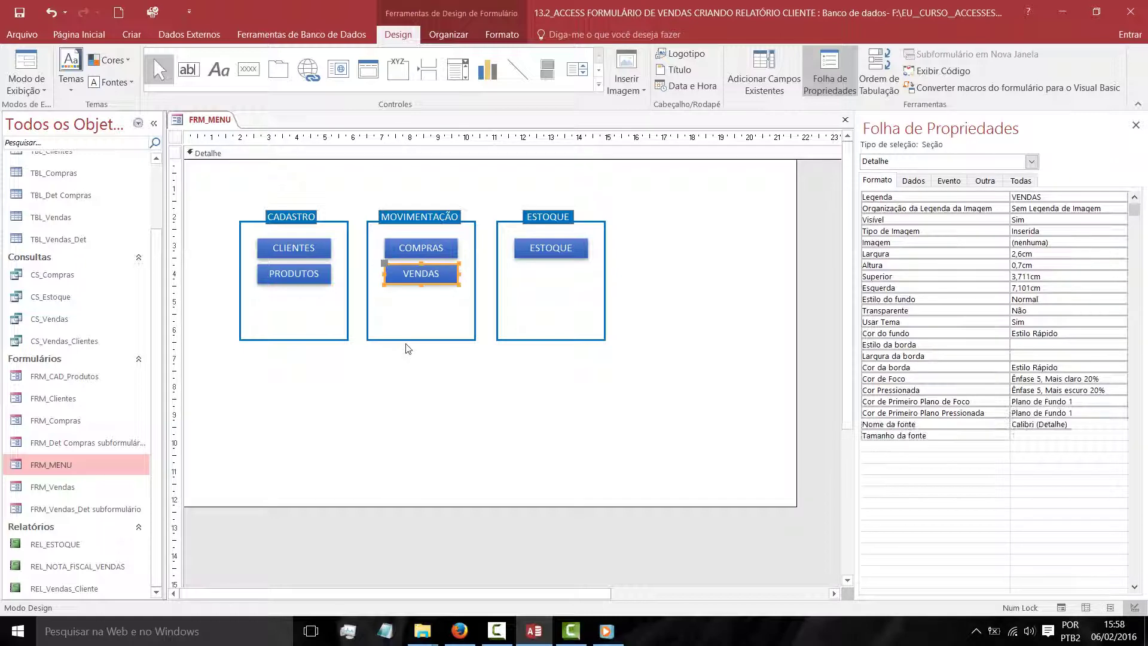
key(ctrl+d)
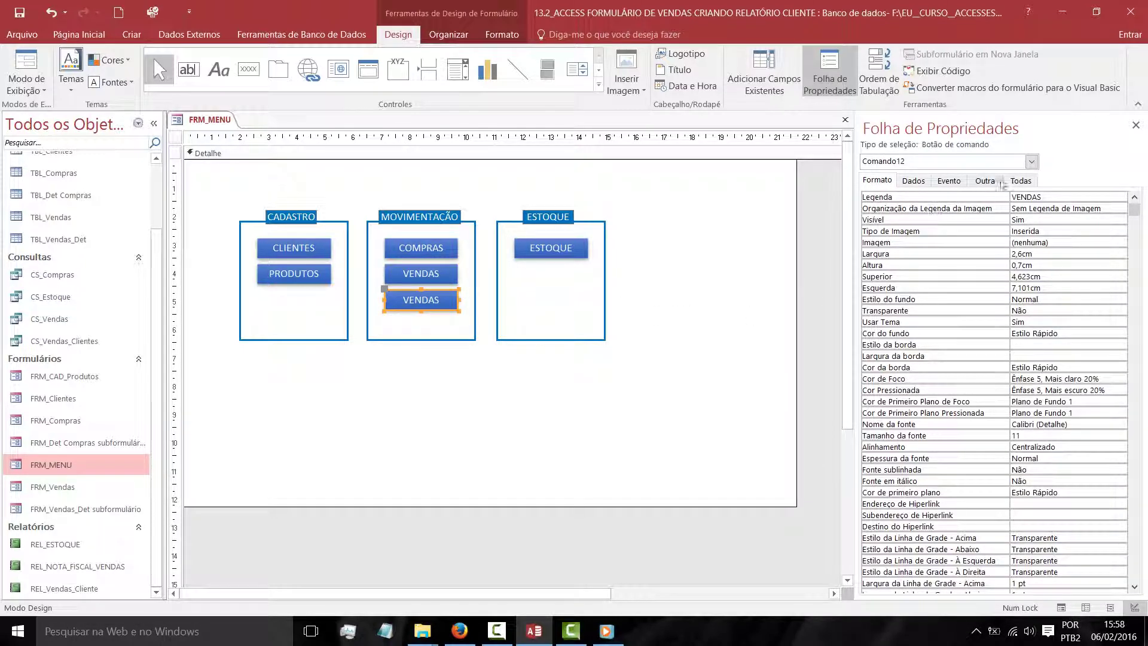
Erase the current Nome property text of the duplicated VENDAS button
click(1022, 180)
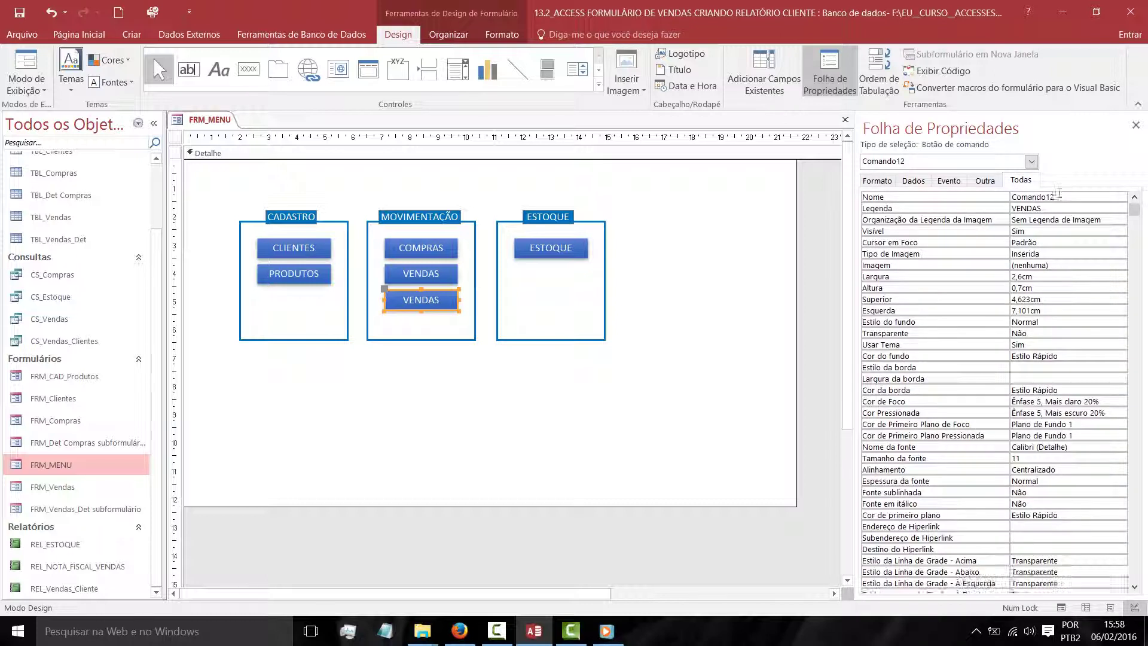
double_click(1057, 197)
click(1056, 196)
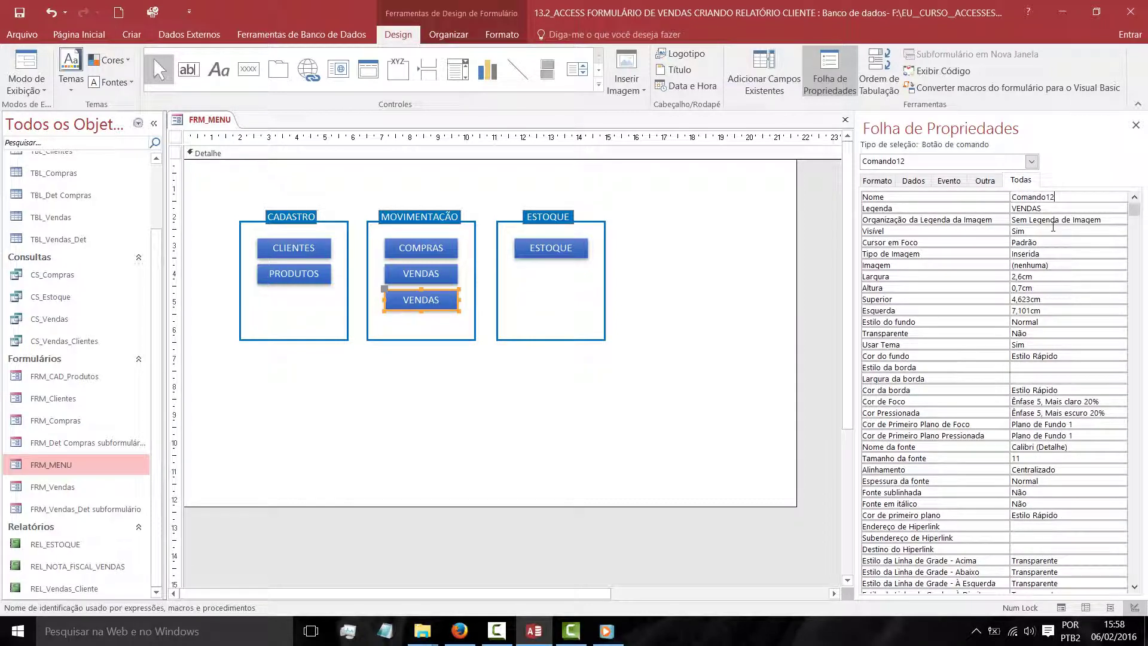
key(shift+Home)
key(End)
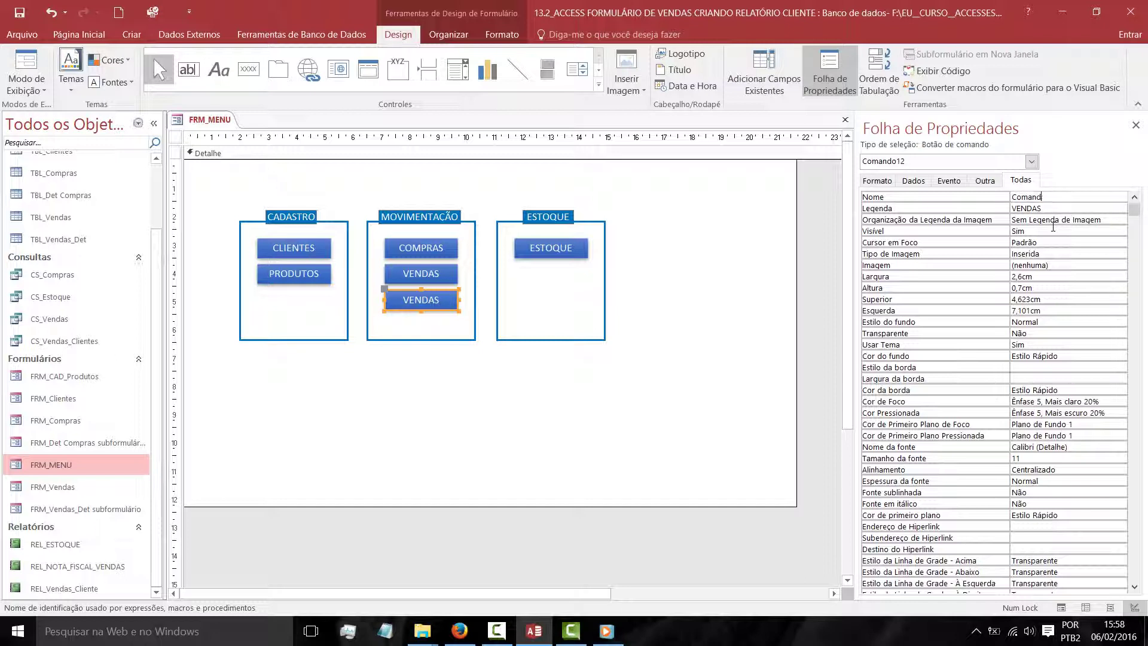